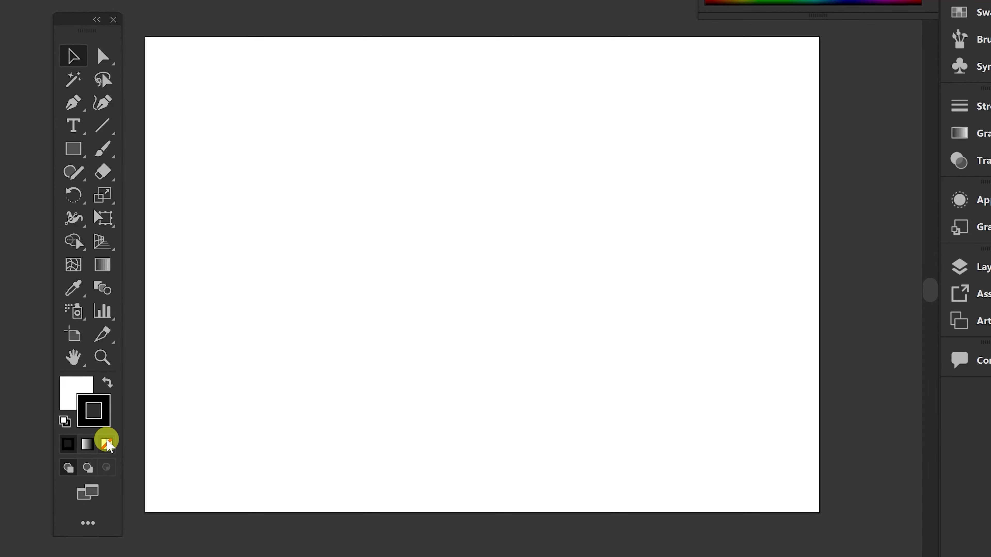
Step: Draw a white-filled rectangle with no stroke, spanning the artboard edge to edge
{"action": "left_click", "coordinate": [108, 444]}
{"action": "left_click", "coordinate": [62, 389]}
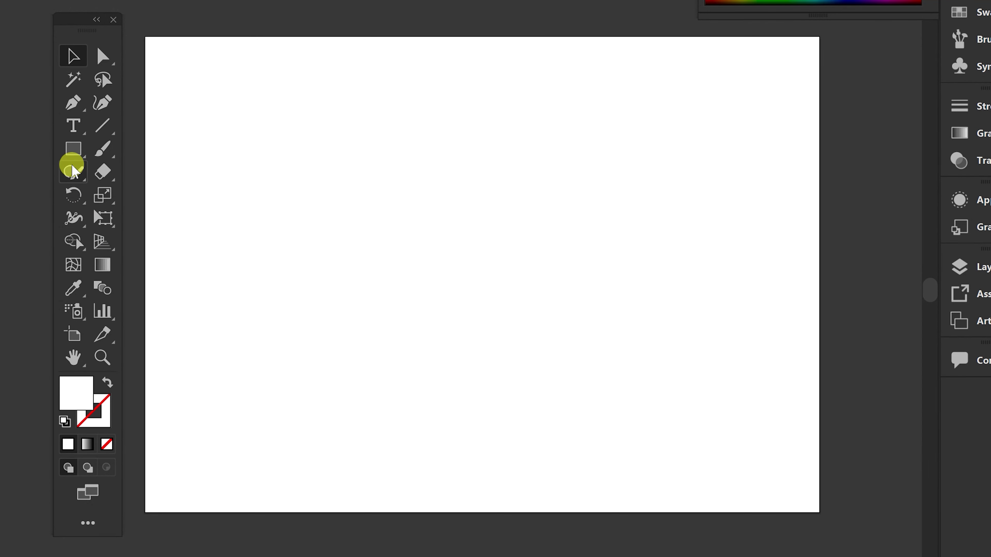
{"action": "left_click", "coordinate": [71, 155]}
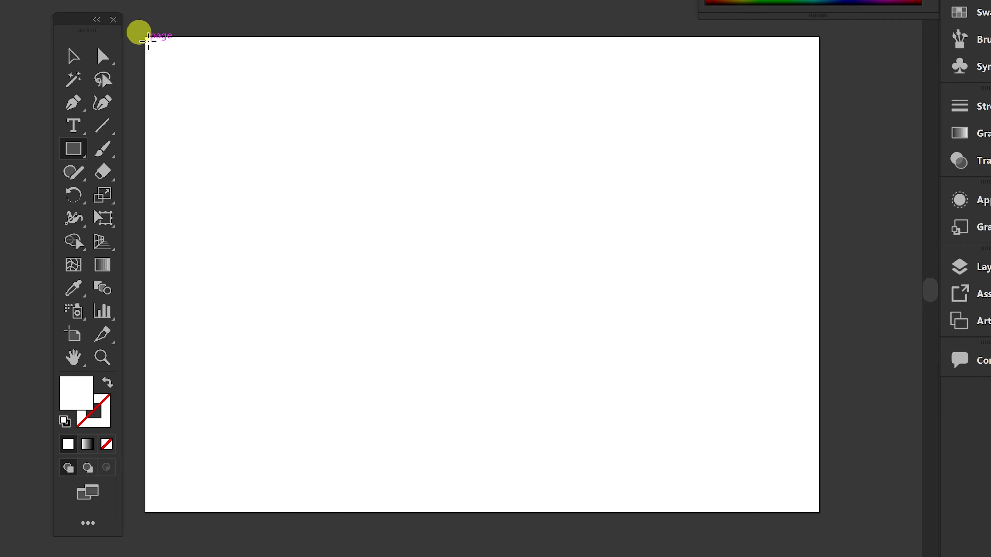
{"action": "mouse_move", "coordinate": [147, 38]}
{"action": "left_mouse_down"}
{"action": "mouse_move", "coordinate": [679, 340]}
{"action": "mouse_move", "coordinate": [819, 512]}
{"action": "left_mouse_up"}
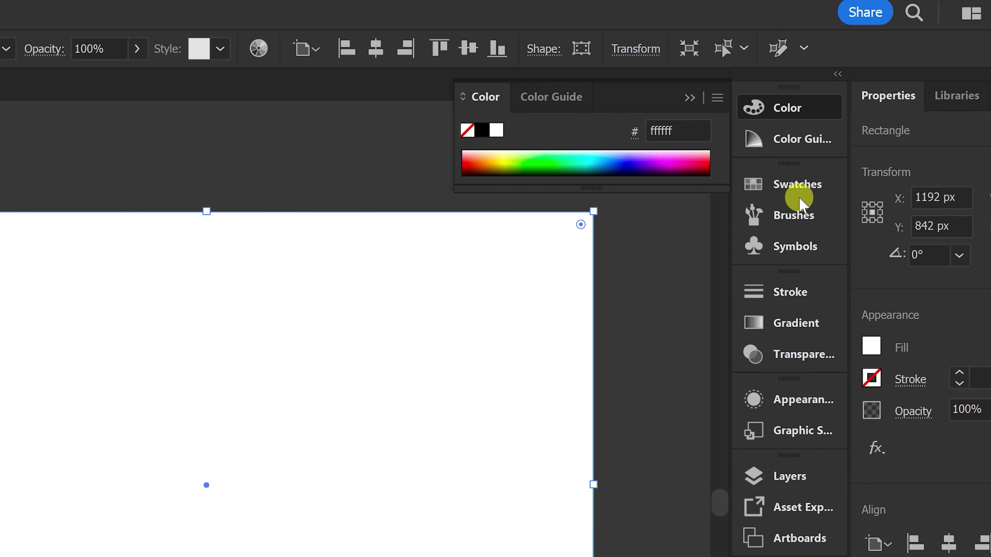
Step: Float the Swatches panel and dock the Gradient panel group beneath it
{"action": "left_click", "coordinate": [790, 187]}
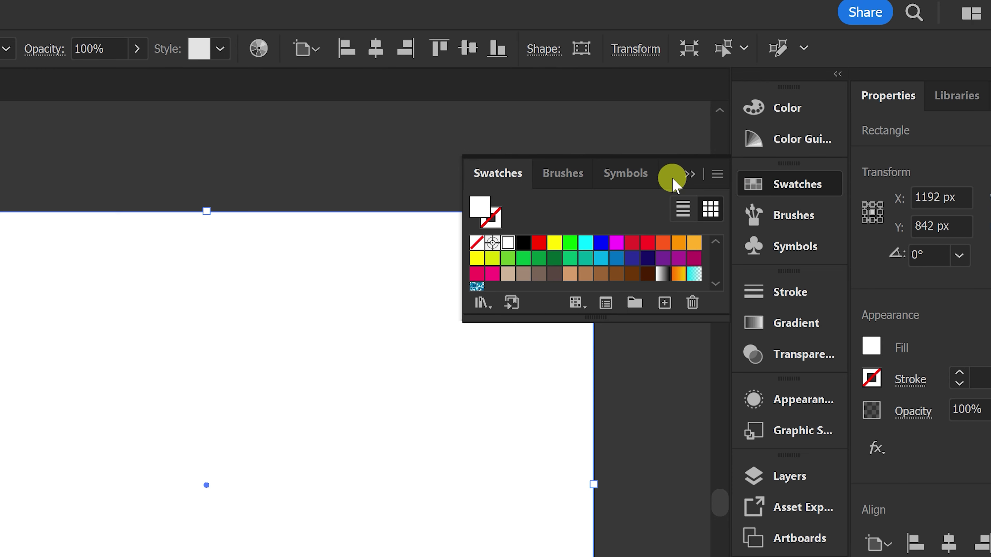
{"action": "left_click_drag", "start_coordinate": [670, 177], "coordinate": [608, 145]}
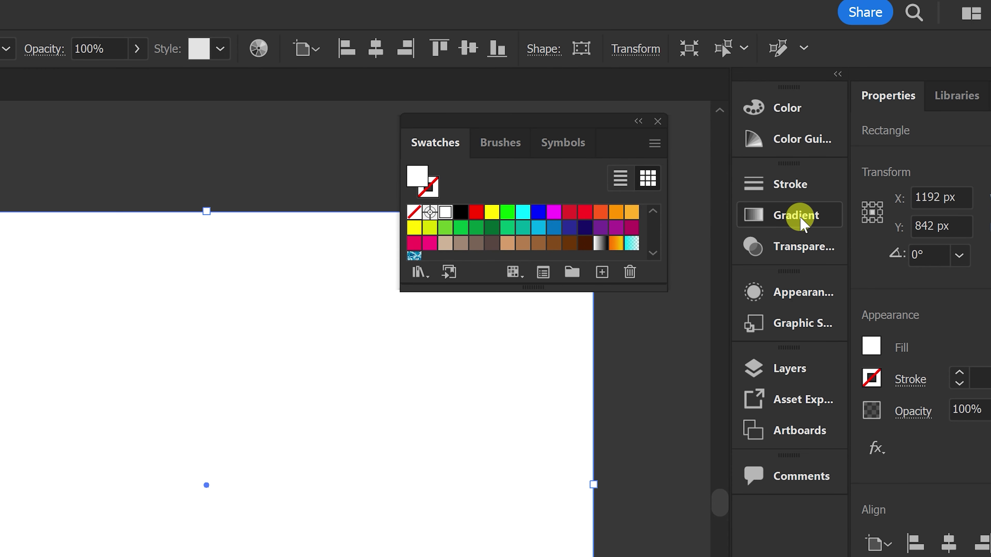
{"action": "left_click", "coordinate": [800, 221]}
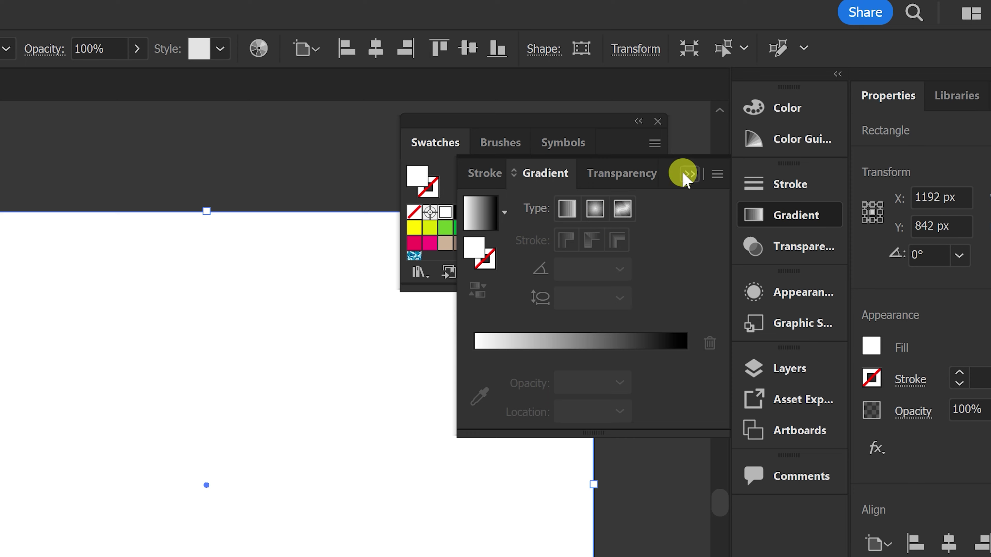
{"action": "left_click_drag", "start_coordinate": [670, 177], "coordinate": [552, 370]}
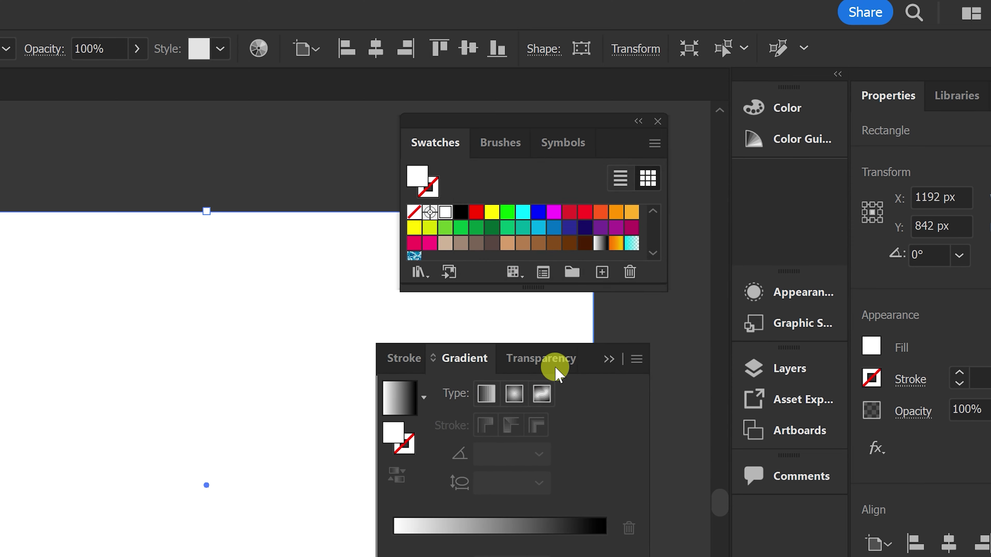
{"action": "mouse_move", "coordinate": [546, 291]}
{"action": "left_mouse_down"}
{"action": "mouse_move", "coordinate": [558, 363]}
{"action": "mouse_move", "coordinate": [560, 350]}
{"action": "left_mouse_up"}
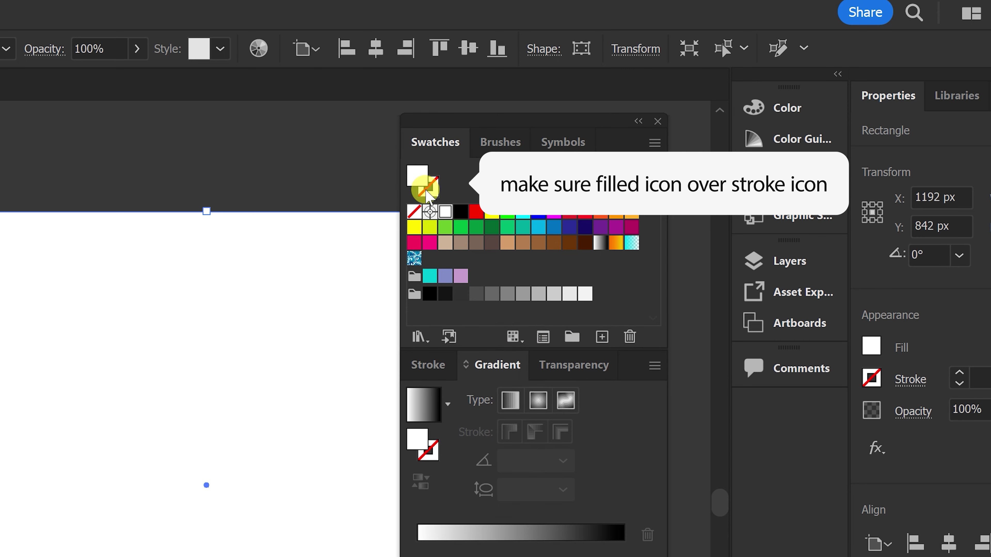
Step: Apply the White, Black gradient swatch and move the black stop to about 58%
{"action": "left_click", "coordinate": [599, 242]}
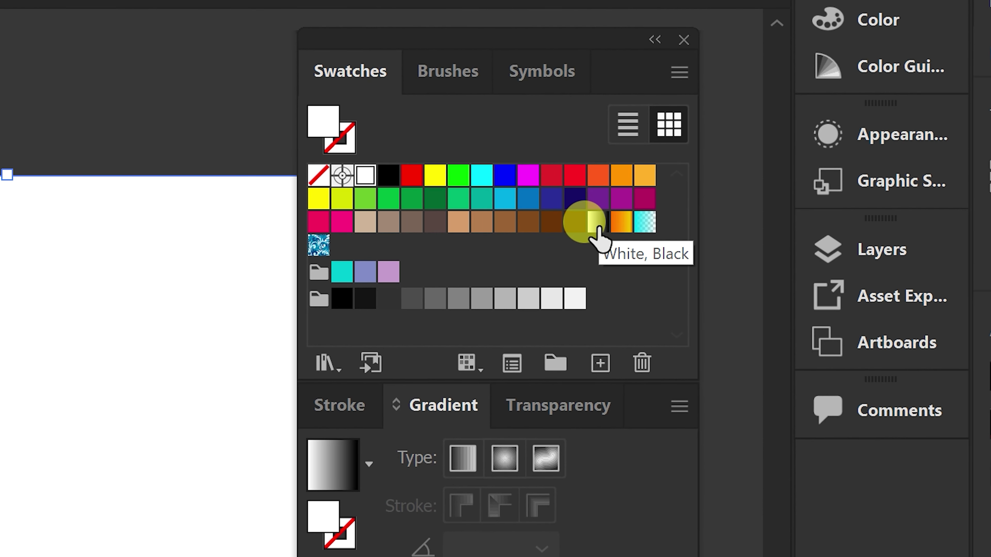
{"action": "left_click", "coordinate": [597, 224]}
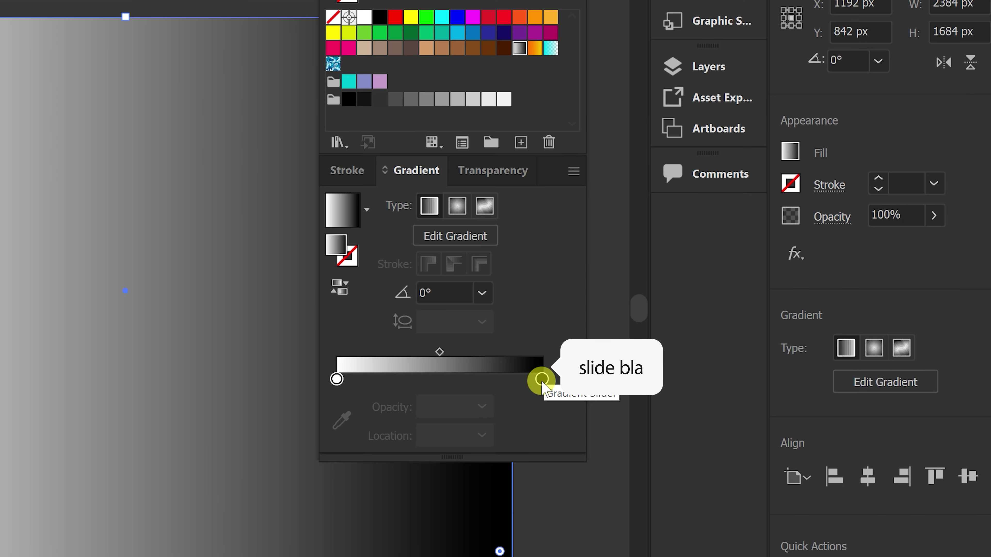
{"action": "left_click_drag", "start_coordinate": [537, 378], "coordinate": [454, 371]}
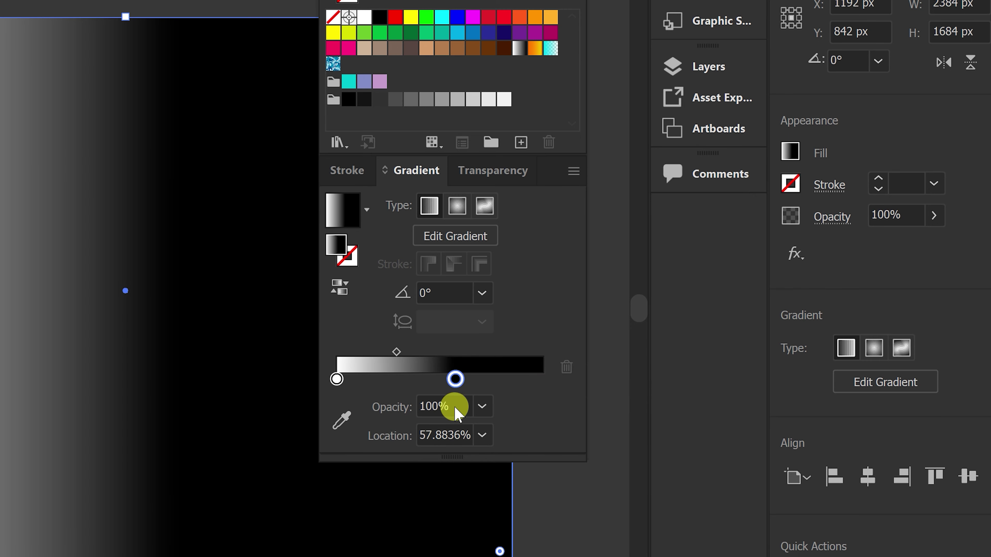
Step: Set the black gradient stop's location to 50%
{"action": "double_click", "coordinate": [443, 435]}
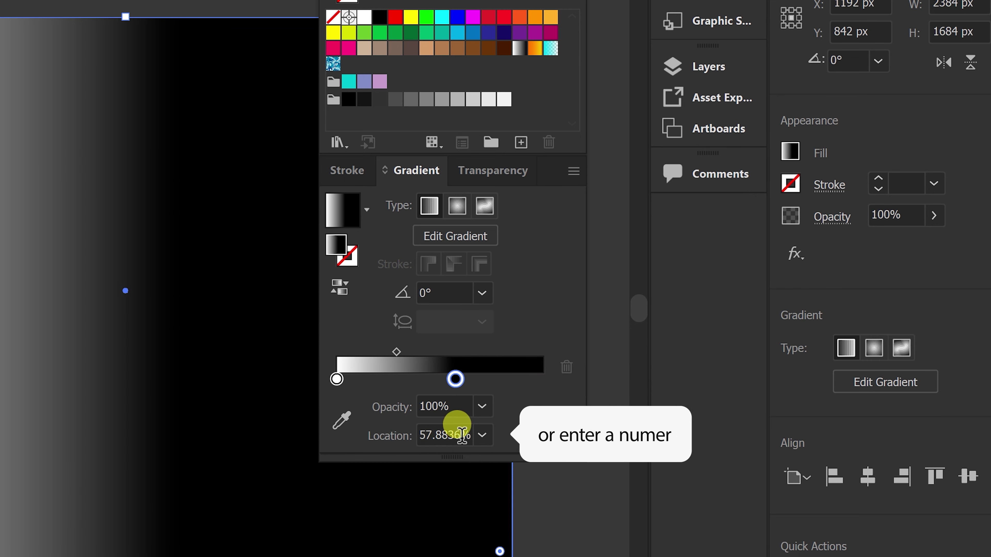
{"action": "type", "text": "50"}
{"action": "key", "text": "Return"}
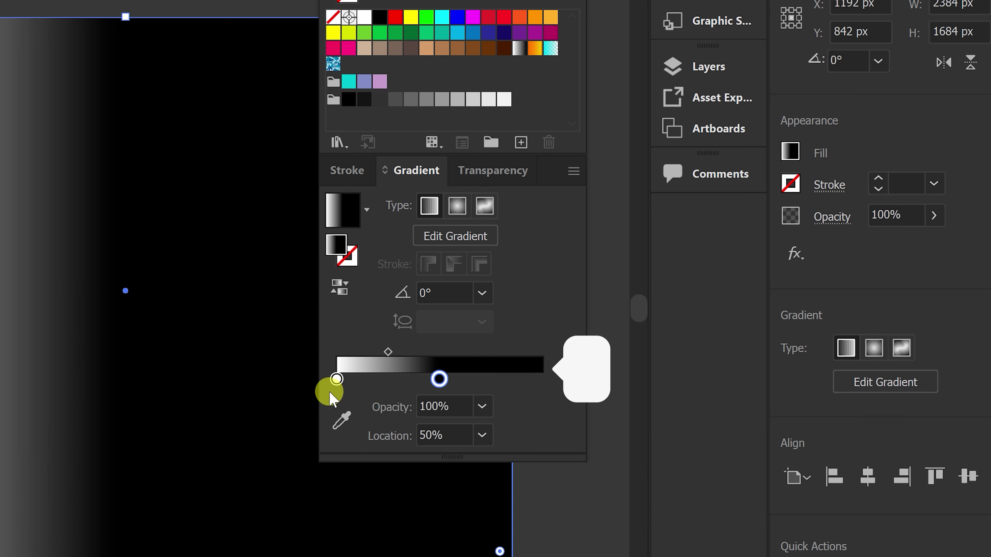
Step: Duplicate the white stop to 100% and push the midpoints out to about 23% and 79%
{"action": "left_click", "coordinate": [337, 379]}
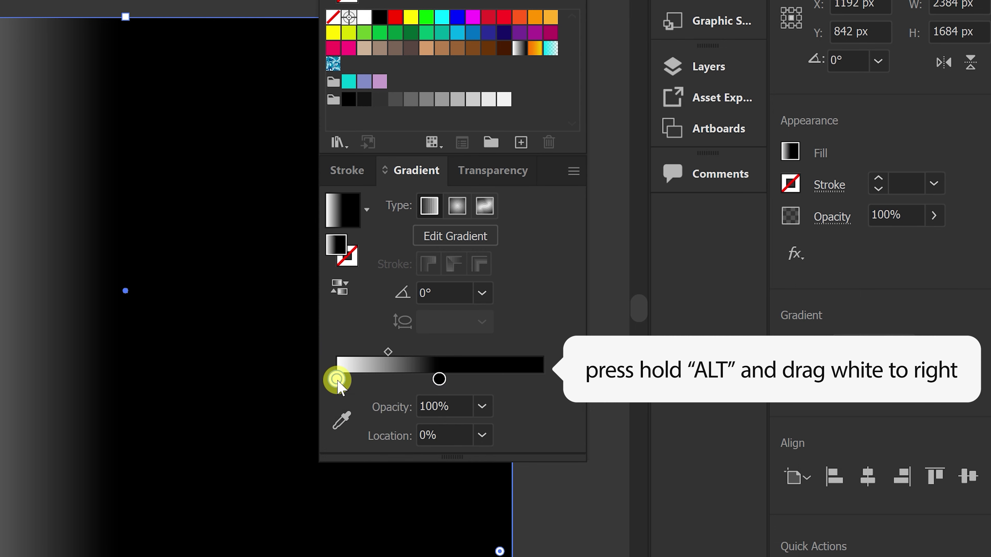
{"action": "left_click_drag", "start_coordinate": [337, 380], "coordinate": [548, 380]}
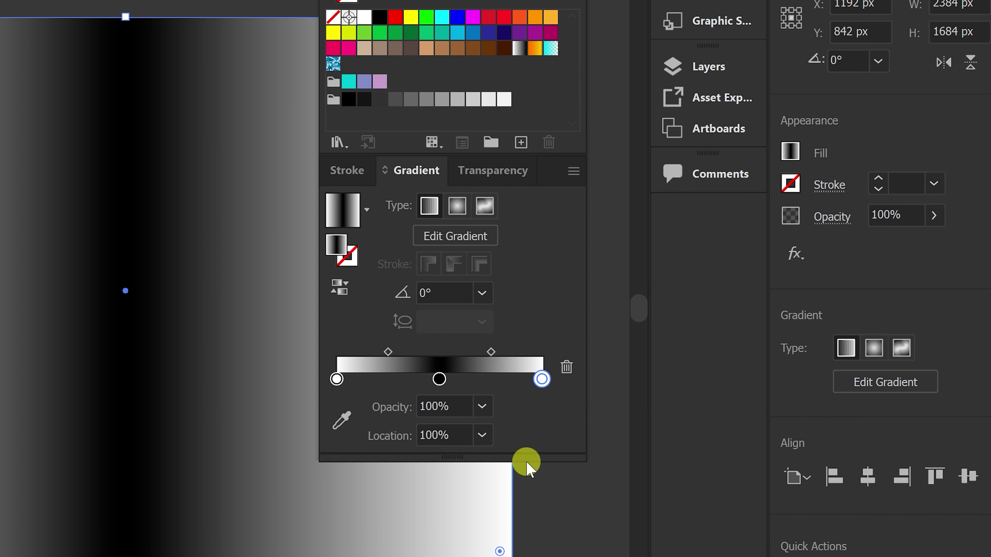
{"action": "left_click", "coordinate": [491, 352]}
{"action": "left_click_drag", "start_coordinate": [491, 352], "coordinate": [519, 351]}
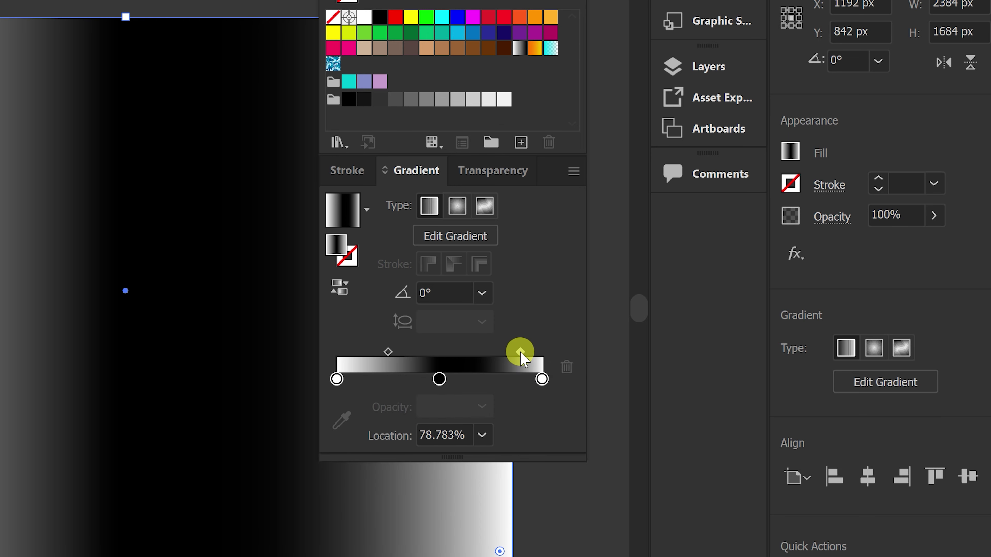
{"action": "left_click_drag", "start_coordinate": [388, 353], "coordinate": [362, 354]}
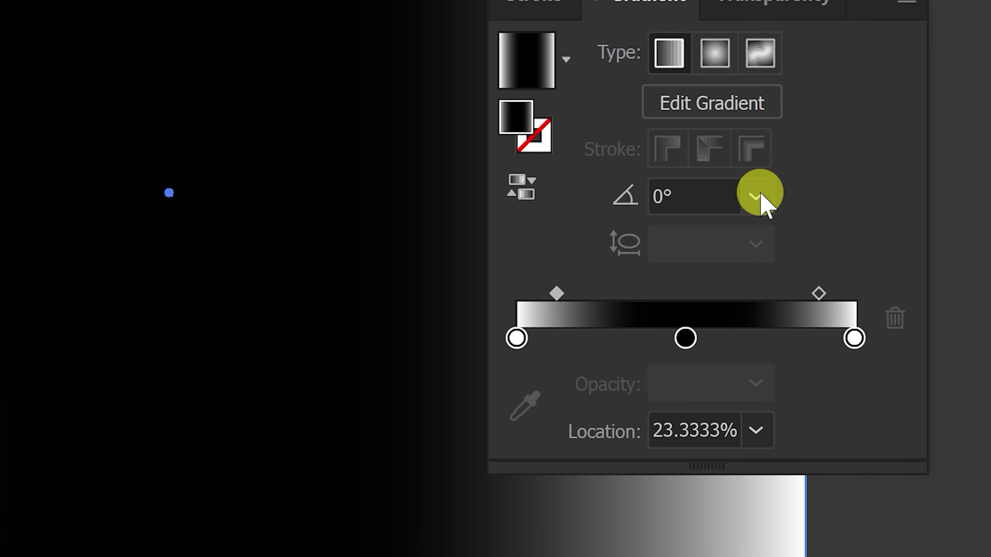
Step: Set the gradient angle to 90° and recolour both white end stops purple
{"action": "left_click", "coordinate": [757, 195]}
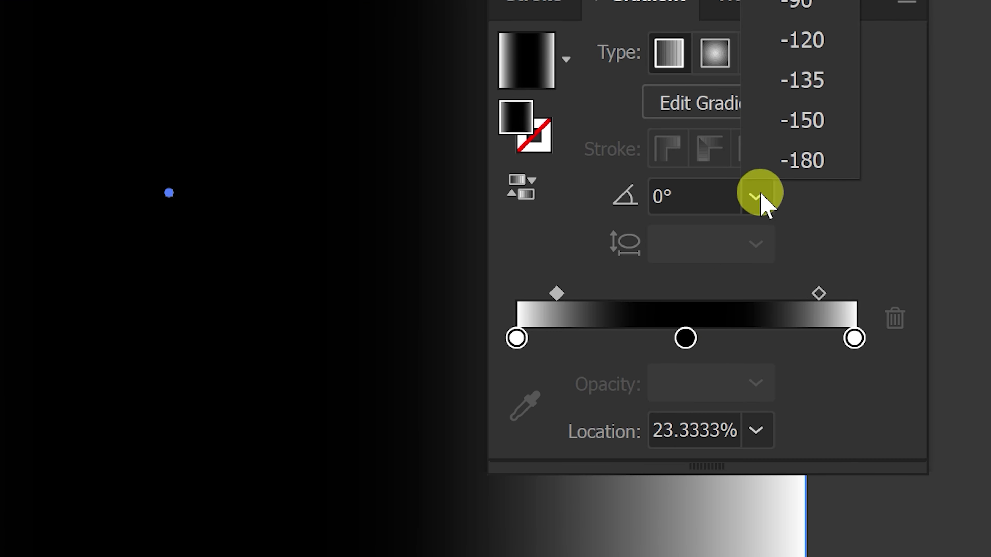
{"action": "left_click", "coordinate": [827, 90]}
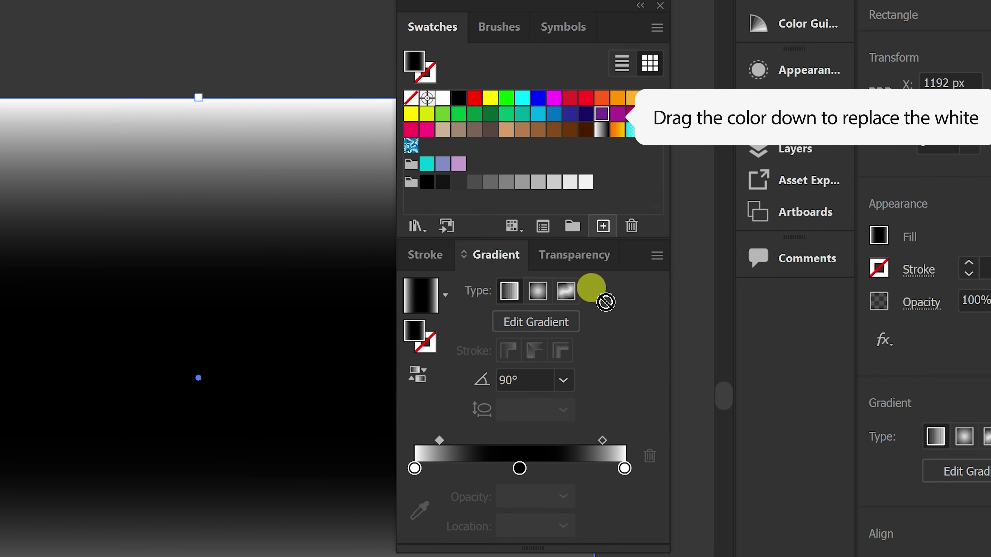
{"action": "left_click_drag", "start_coordinate": [601, 116], "coordinate": [625, 474]}
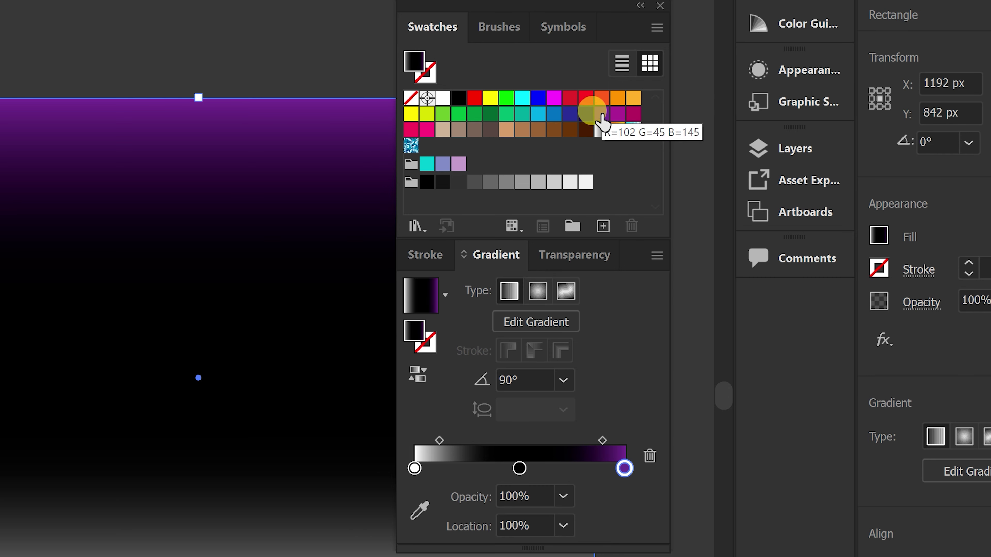
{"action": "left_click_drag", "start_coordinate": [602, 117], "coordinate": [413, 470]}
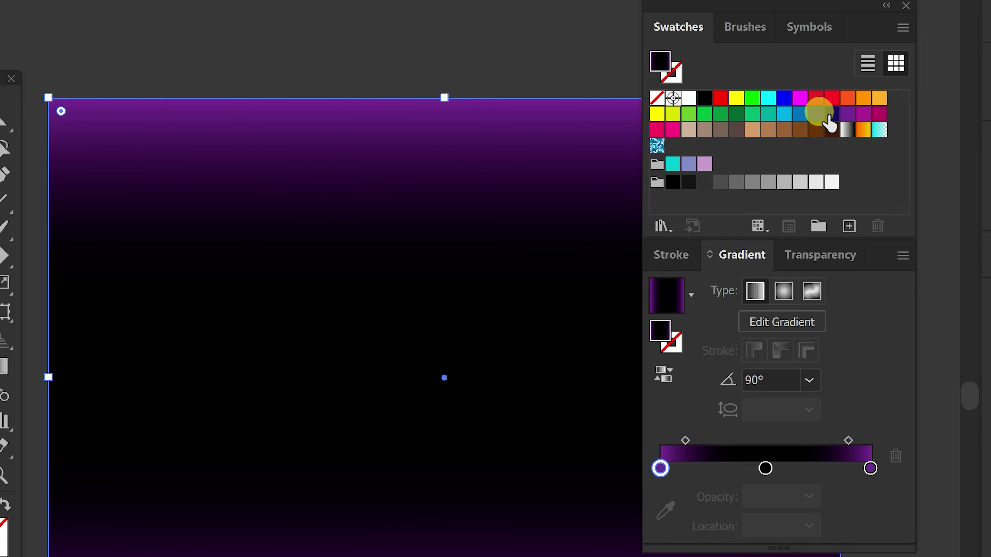
Step: Add navy stops at about 68% and 31% on either side of the black
{"action": "left_click_drag", "start_coordinate": [830, 117], "coordinate": [803, 468]}
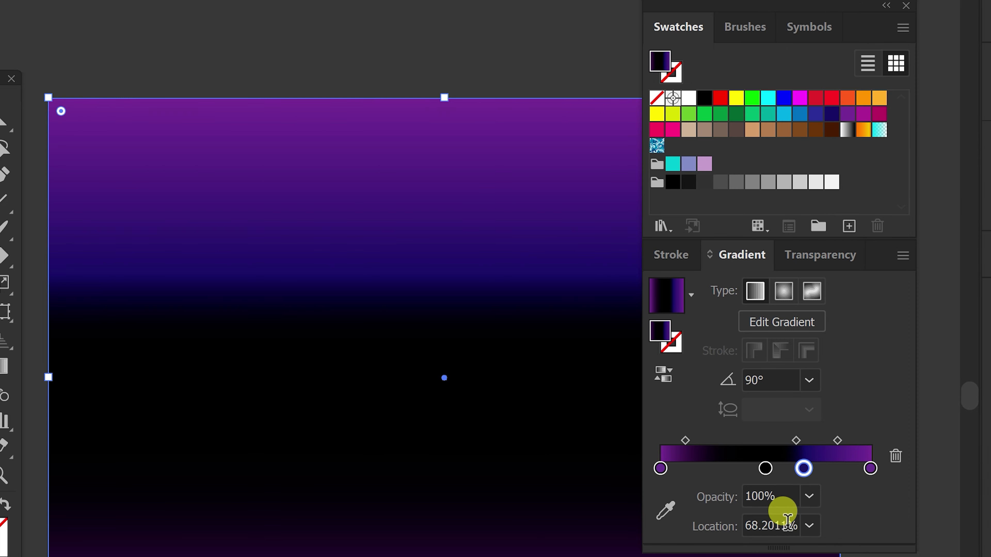
{"action": "left_click", "coordinate": [803, 470]}
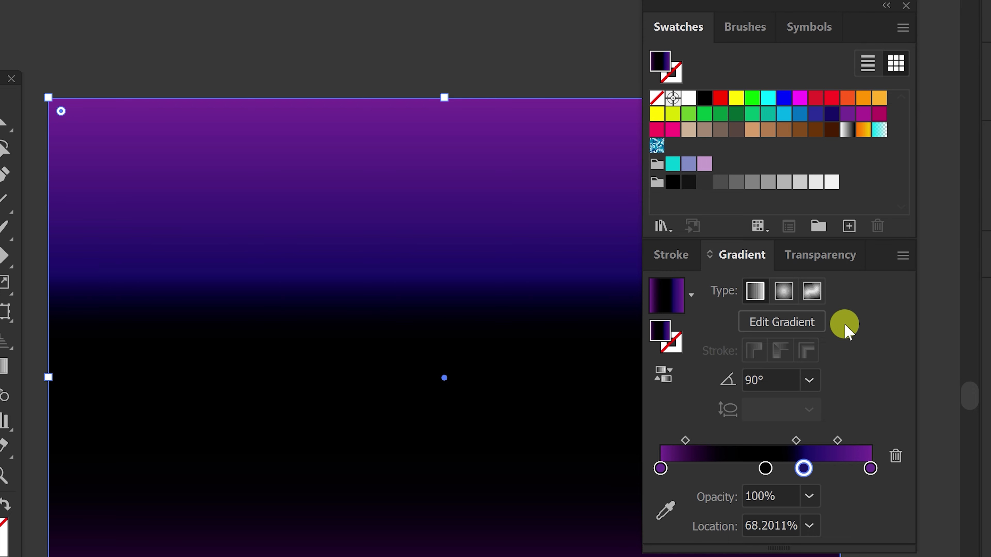
{"action": "mouse_move", "coordinate": [804, 470]}
{"action": "left_mouse_down"}
{"action": "mouse_move", "coordinate": [724, 470]}
{"action": "mouse_move", "coordinate": [741, 440]}
{"action": "left_mouse_up"}
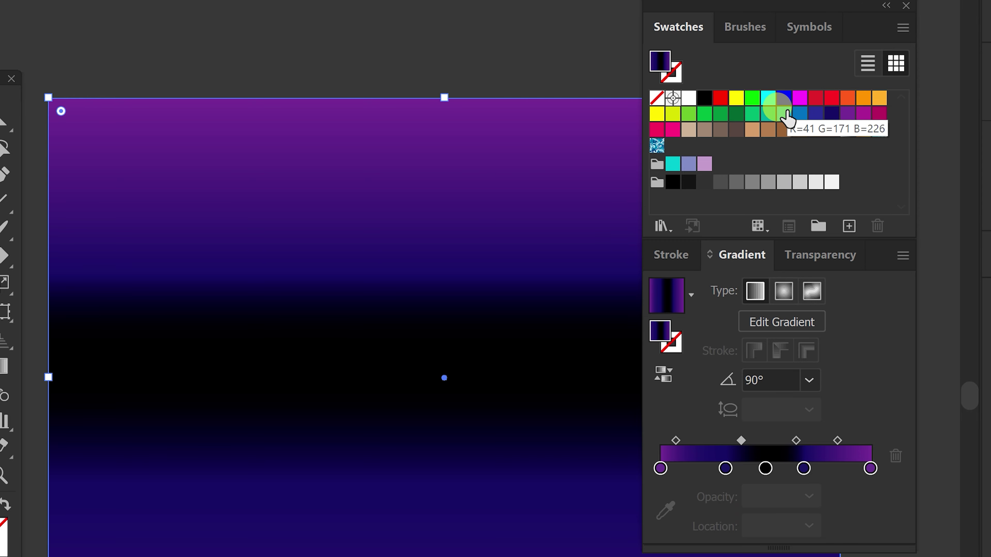
Step: Add cyan stops at about 72% and 31% outside the navy stops
{"action": "mouse_move", "coordinate": [787, 117]}
{"action": "left_mouse_down"}
{"action": "mouse_move", "coordinate": [789, 462]}
{"action": "mouse_move", "coordinate": [813, 470]}
{"action": "left_mouse_up"}
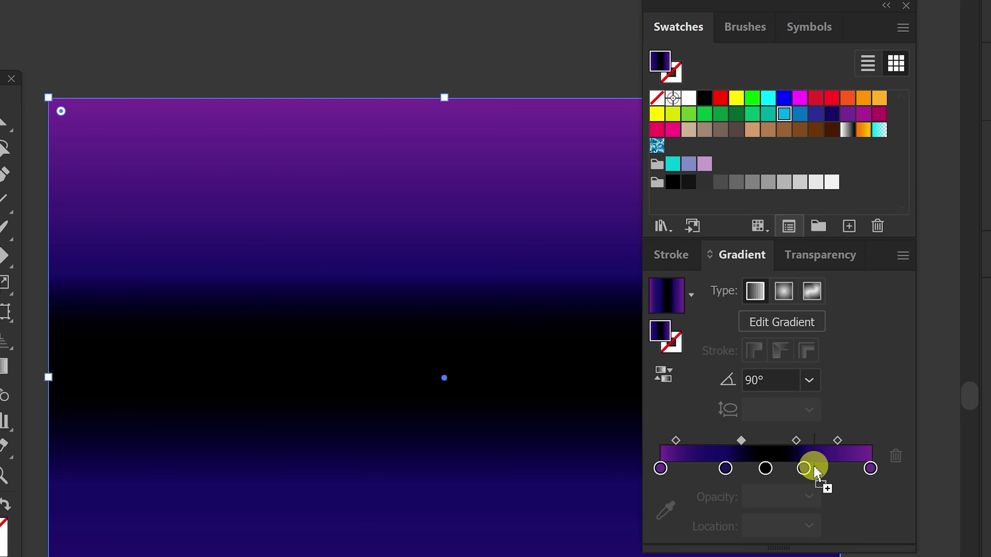
{"action": "left_click_drag", "start_coordinate": [814, 468], "coordinate": [812, 468]}
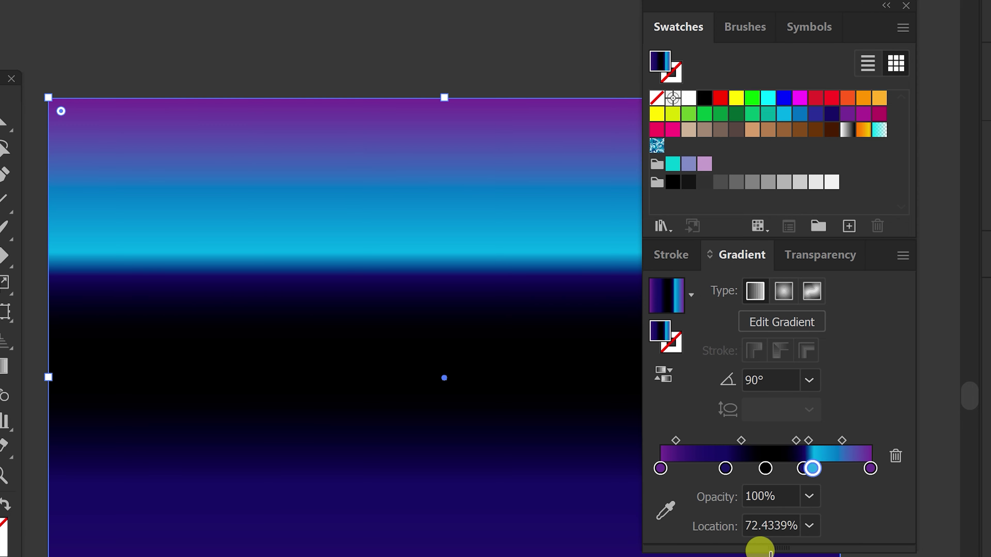
{"action": "left_click_drag", "start_coordinate": [808, 469], "coordinate": [711, 466]}
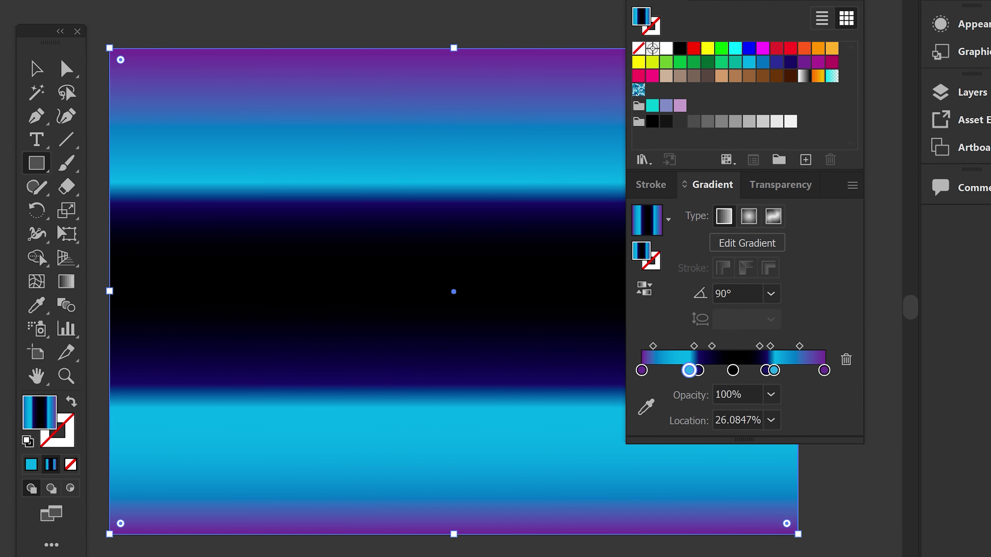
Step: Shift the gradient midpoints to about 31.57% and 42.8%
{"action": "left_click", "coordinate": [799, 346]}
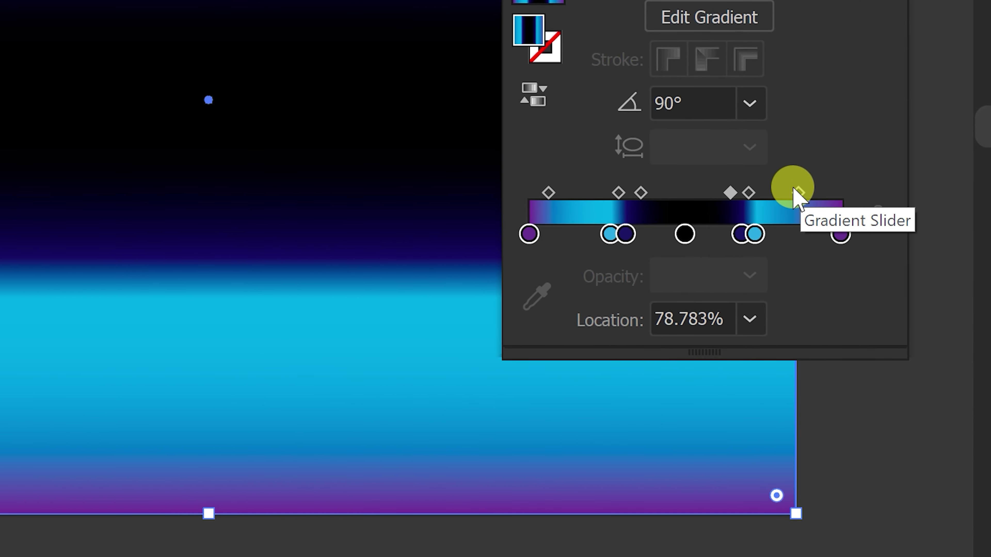
{"action": "left_click", "coordinate": [799, 346]}
{"action": "left_click_drag", "start_coordinate": [799, 200], "coordinate": [781, 195]}
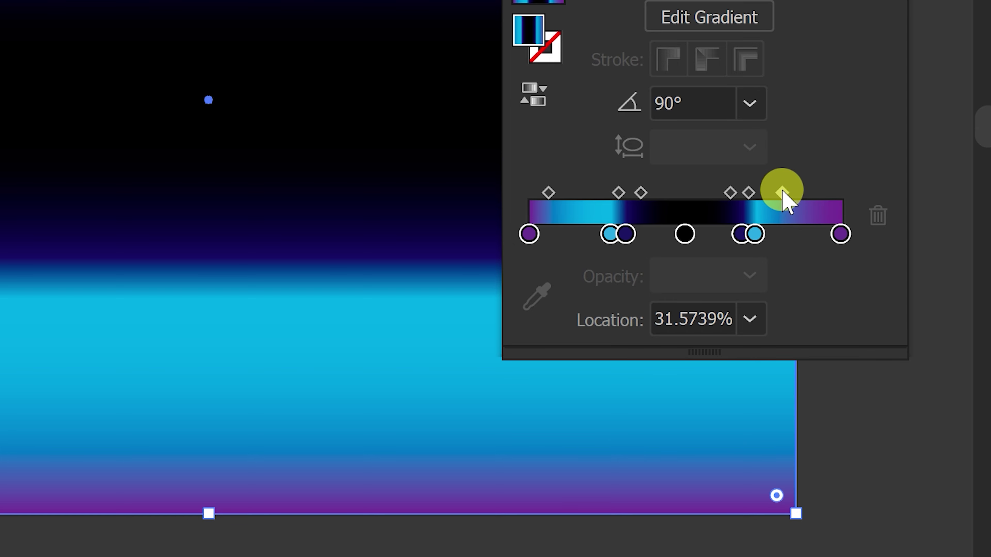
{"action": "left_click_drag", "start_coordinate": [551, 190], "coordinate": [569, 193]}
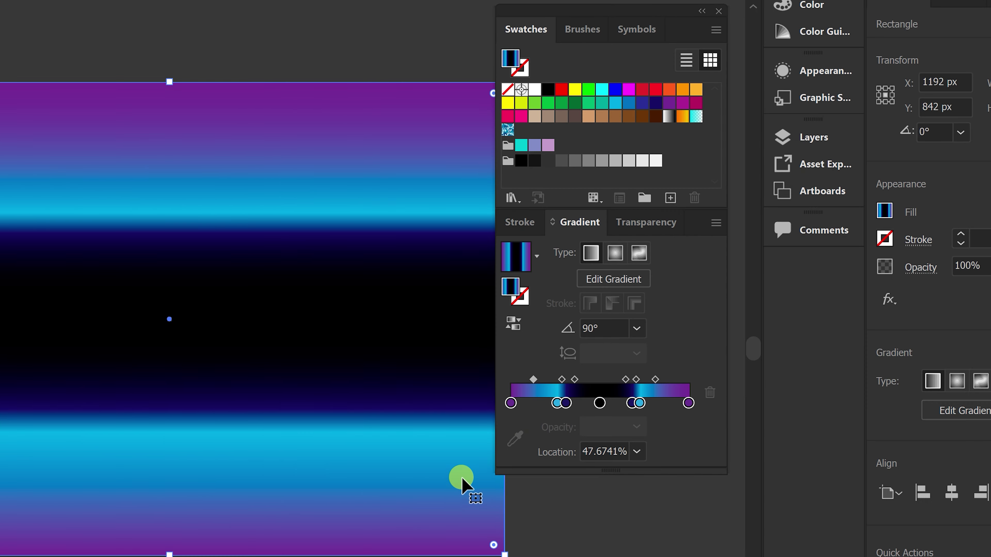
Step: Dock Layers under Gradient, lock Layer 1, add Layer 2, and set fill to None
{"action": "left_click", "coordinate": [813, 138]}
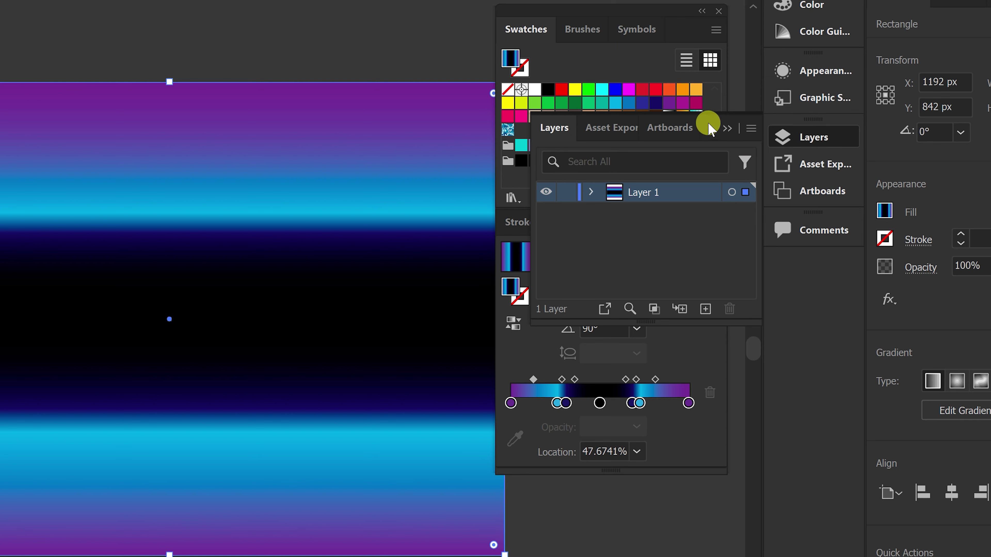
{"action": "left_click_drag", "start_coordinate": [707, 122], "coordinate": [515, 465]}
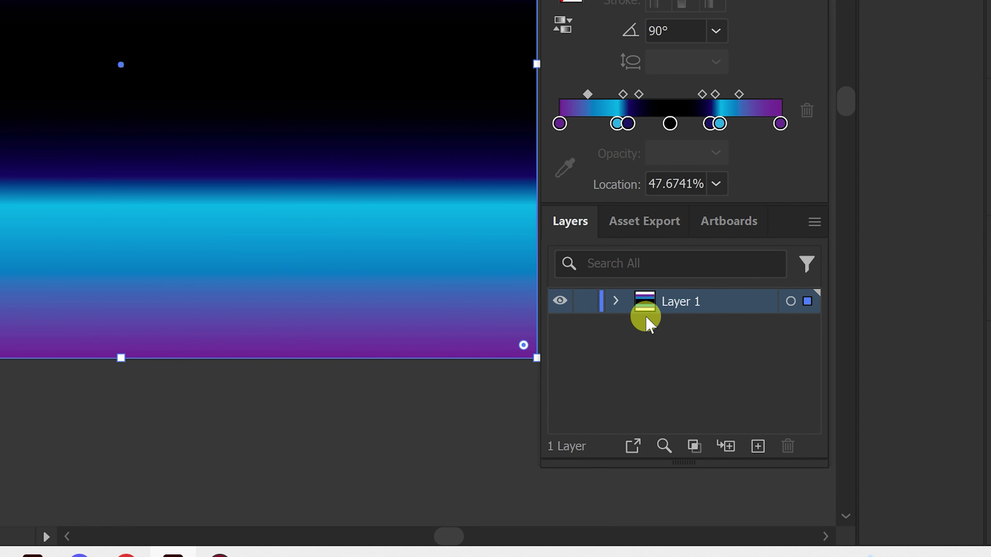
{"action": "left_click", "coordinate": [585, 300]}
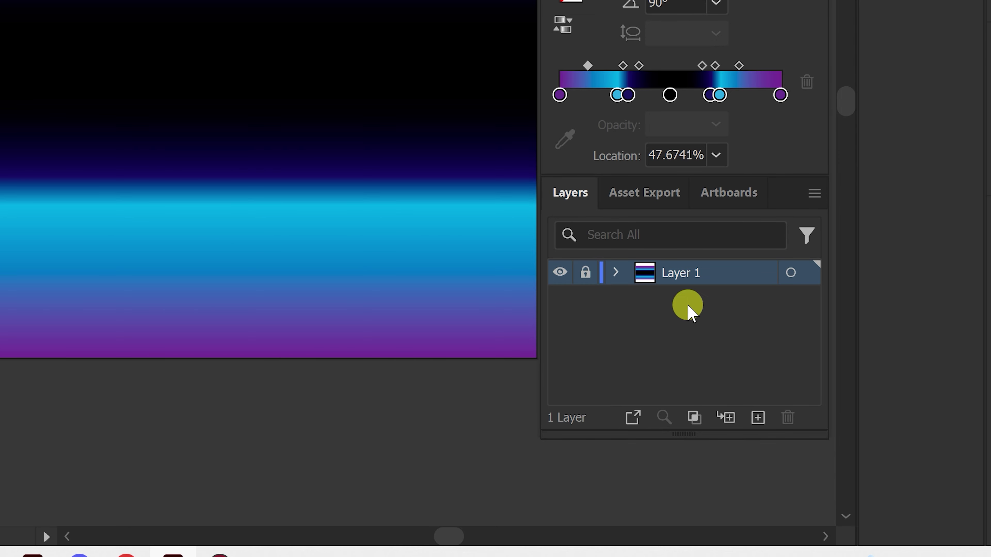
{"action": "left_click", "coordinate": [752, 410]}
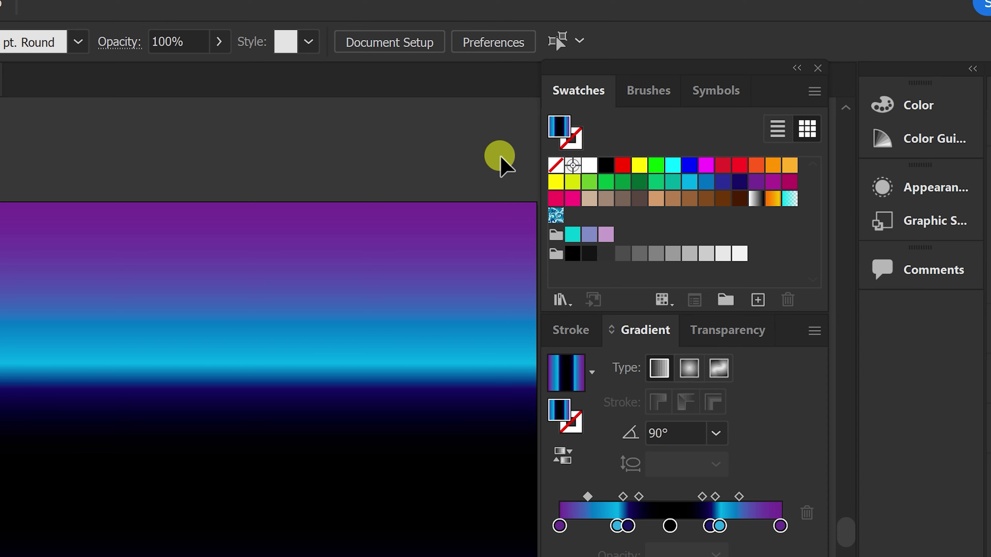
{"action": "left_click", "coordinate": [557, 165]}
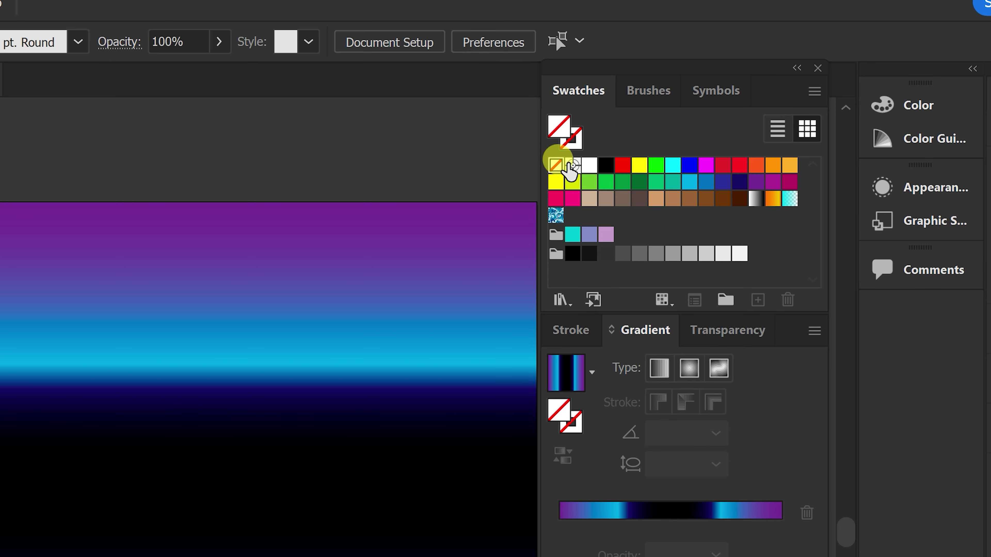
Step: Set the stroke to white and bring up the Rectangular Grid Tool options
{"action": "left_click", "coordinate": [575, 143]}
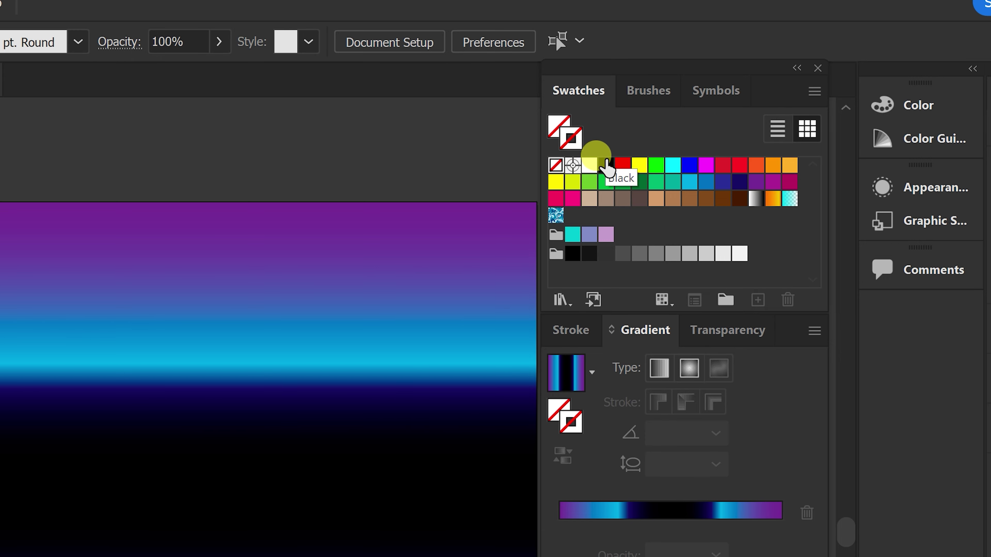
{"action": "left_click", "coordinate": [590, 169]}
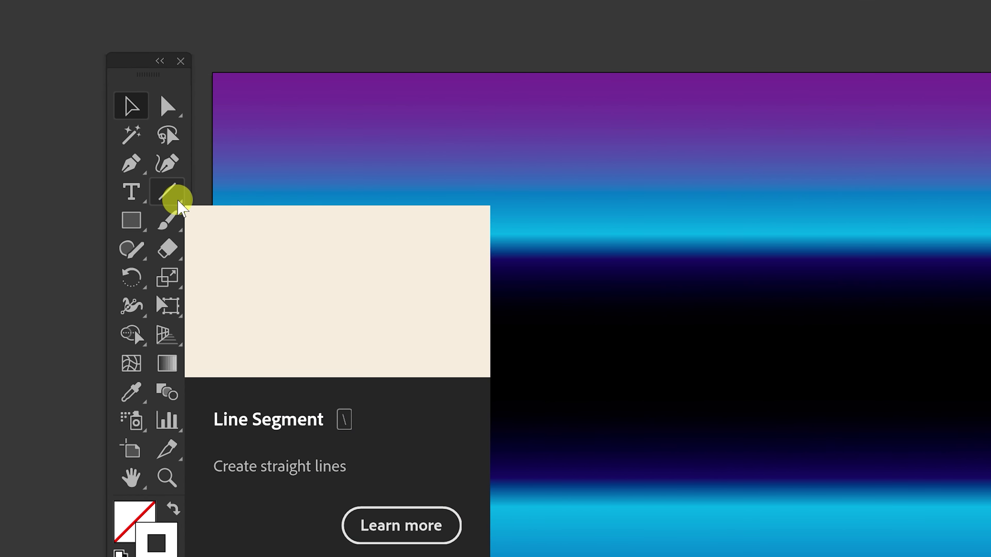
{"action": "left_click", "coordinate": [180, 205]}
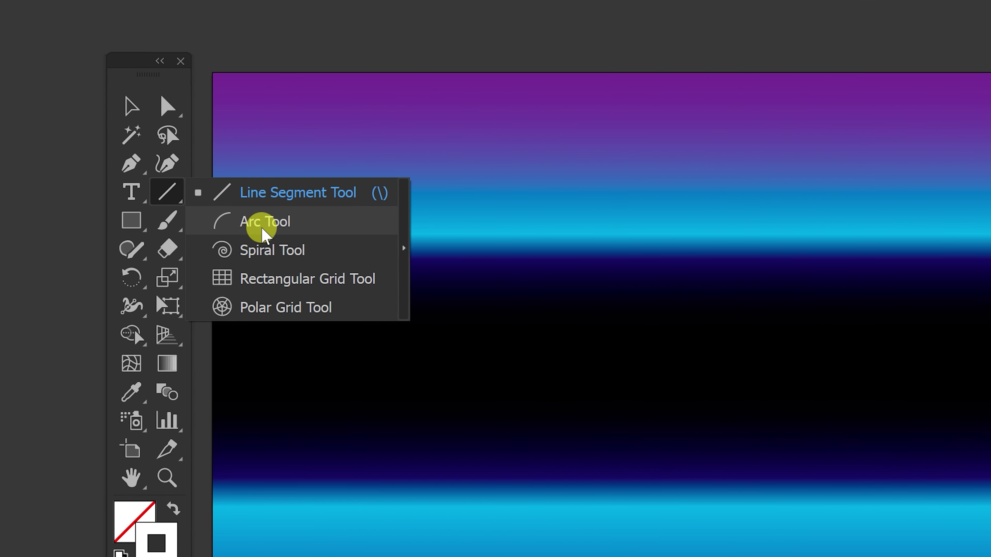
{"action": "left_click", "coordinate": [331, 289]}
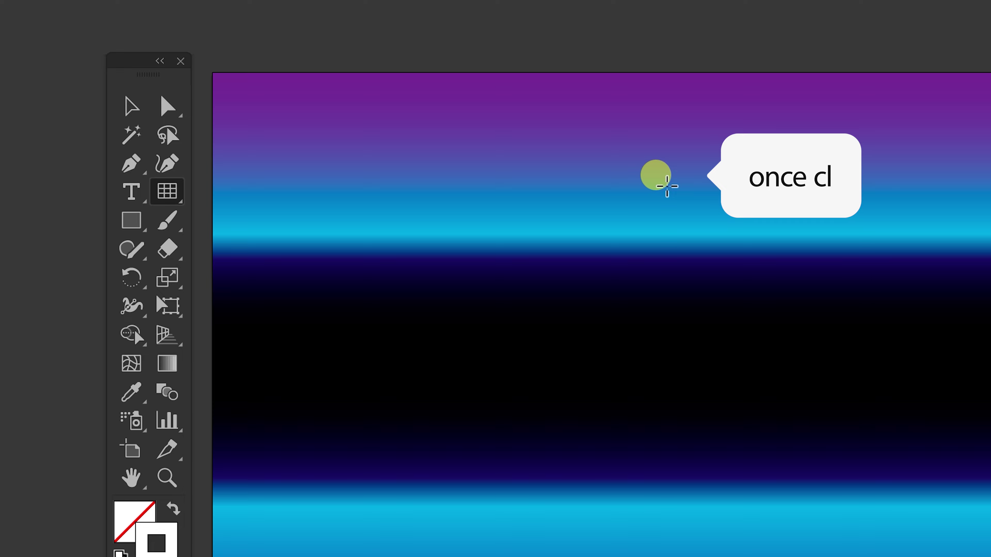
{"action": "left_click", "coordinate": [667, 187]}
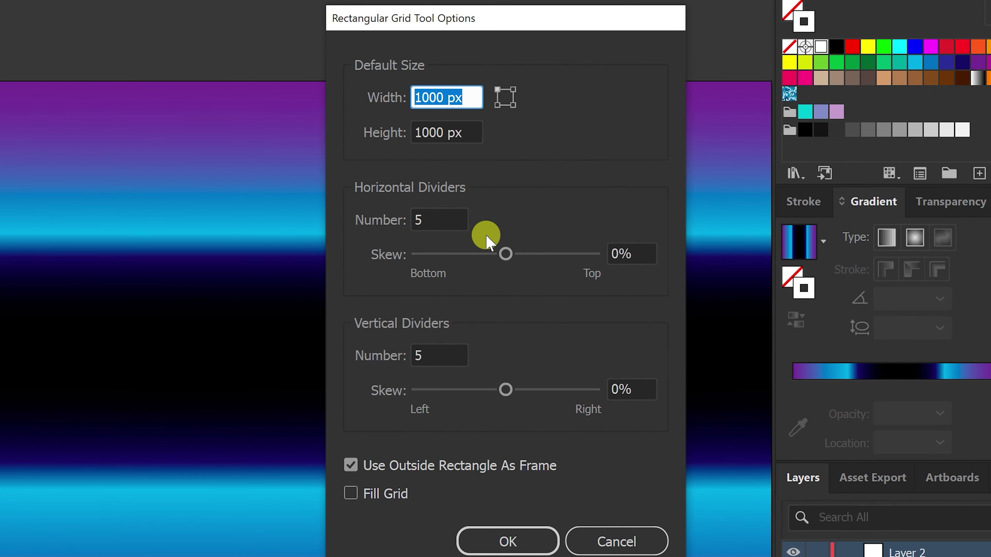
Step: Enter 700 px width and height and 30 dividers each way, then create the grid
{"action": "double_click", "coordinate": [437, 98]}
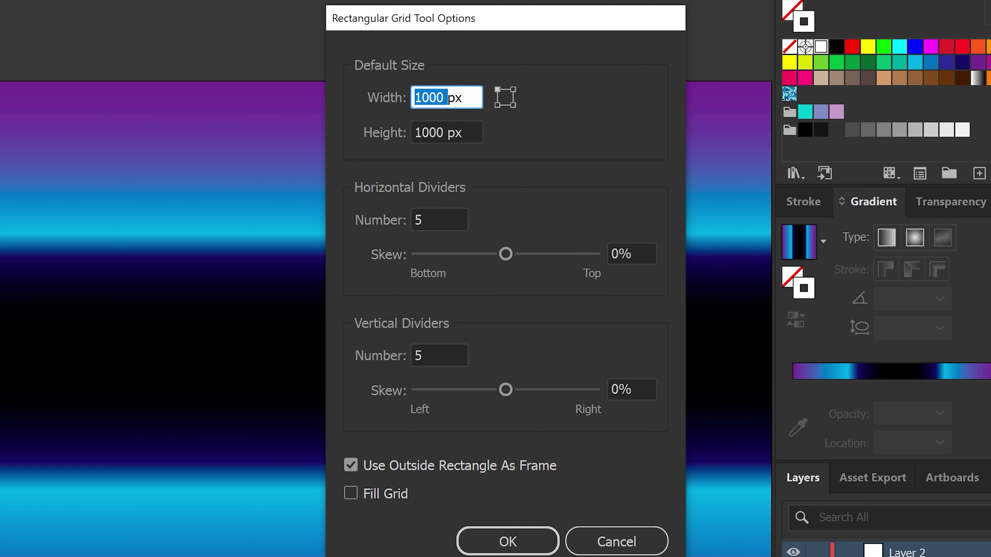
{"action": "type", "text": "700"}
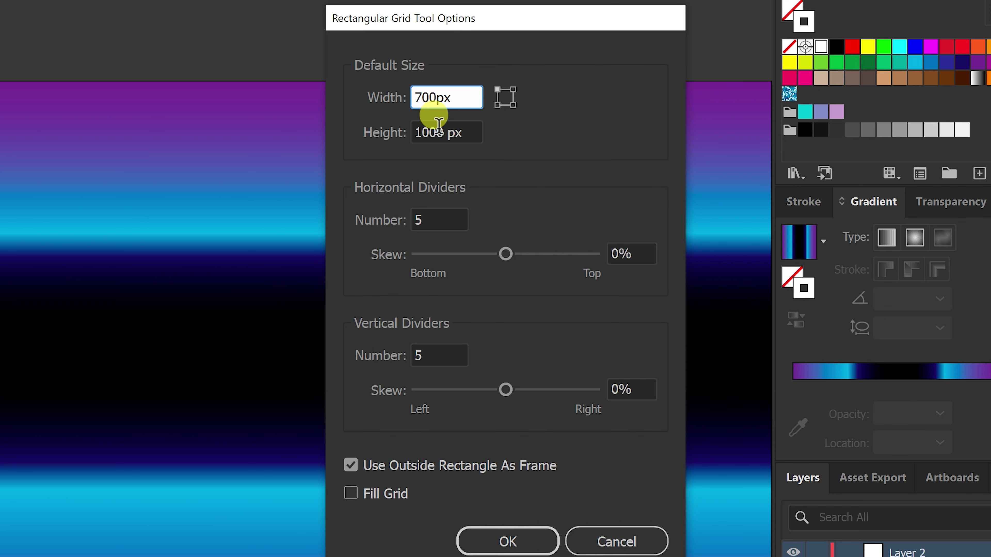
{"action": "double_click", "coordinate": [429, 133]}
{"action": "type", "text": "7"}
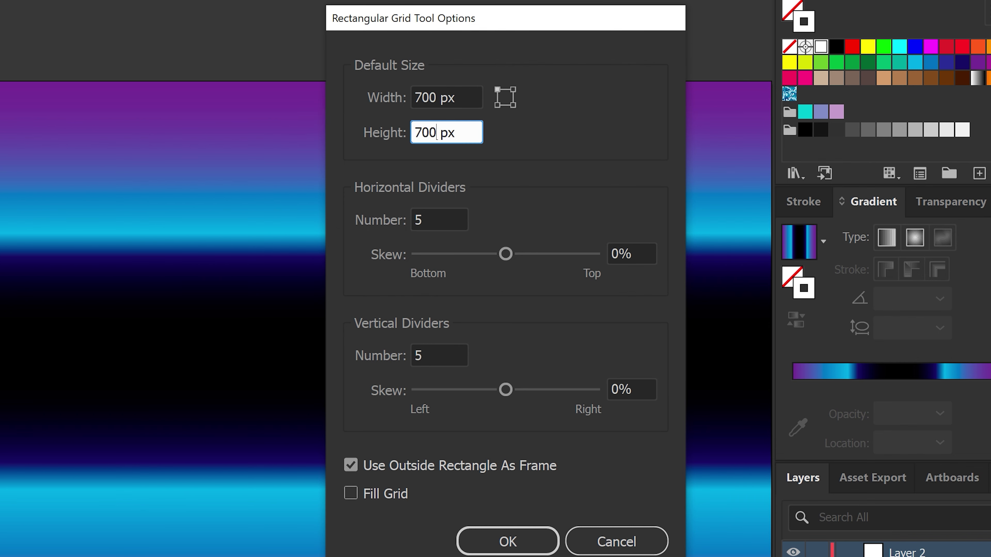
{"action": "double_click", "coordinate": [448, 218]}
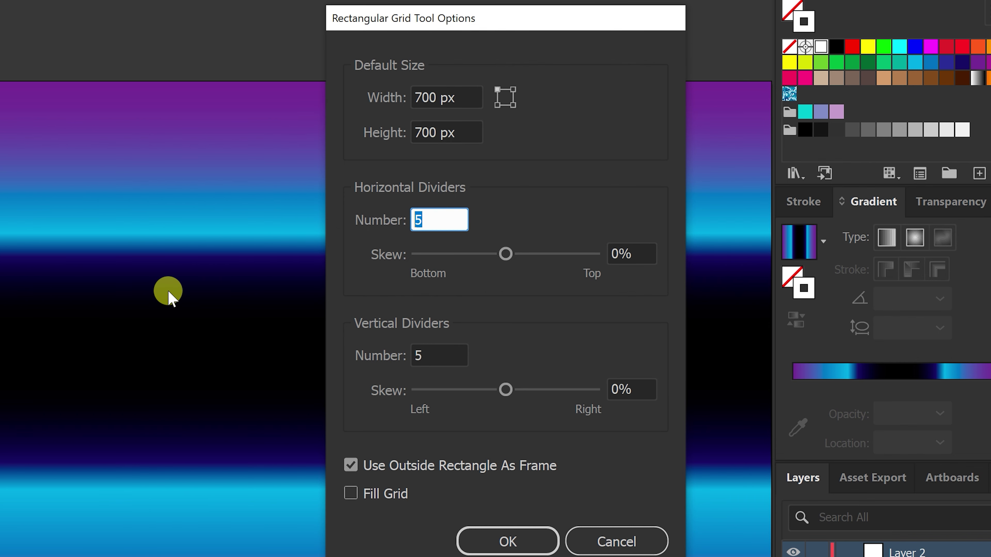
{"action": "type", "text": "30"}
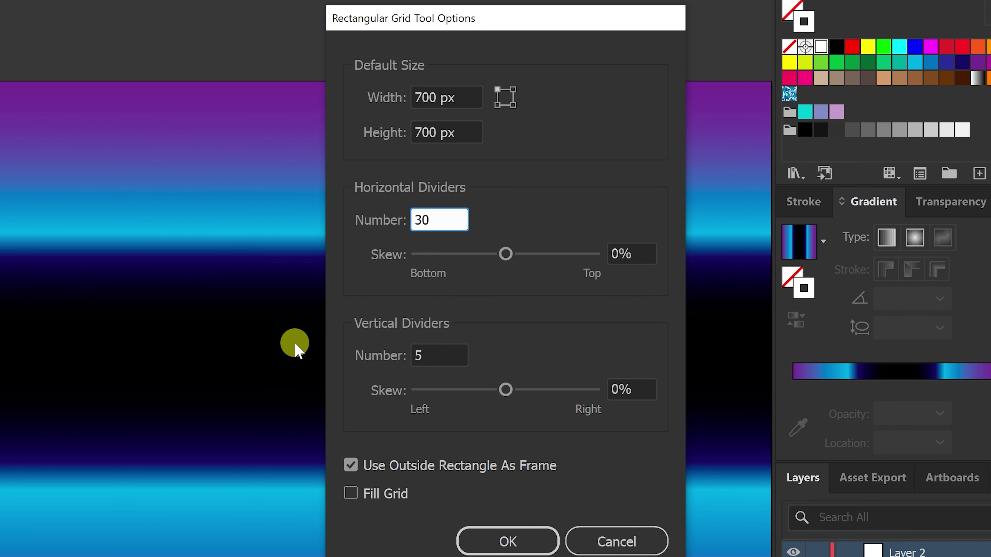
{"action": "key", "text": "Tab"}
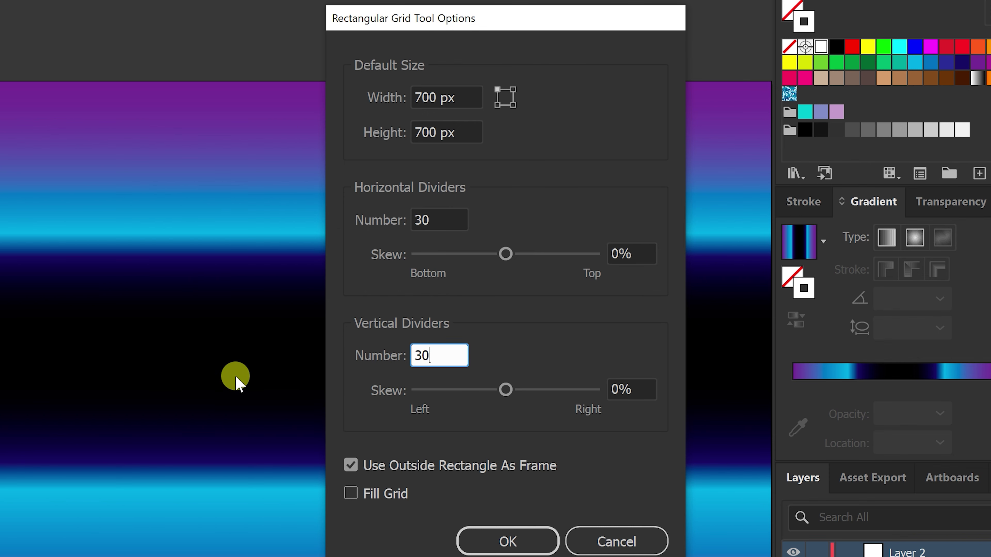
{"action": "left_click", "coordinate": [484, 544]}
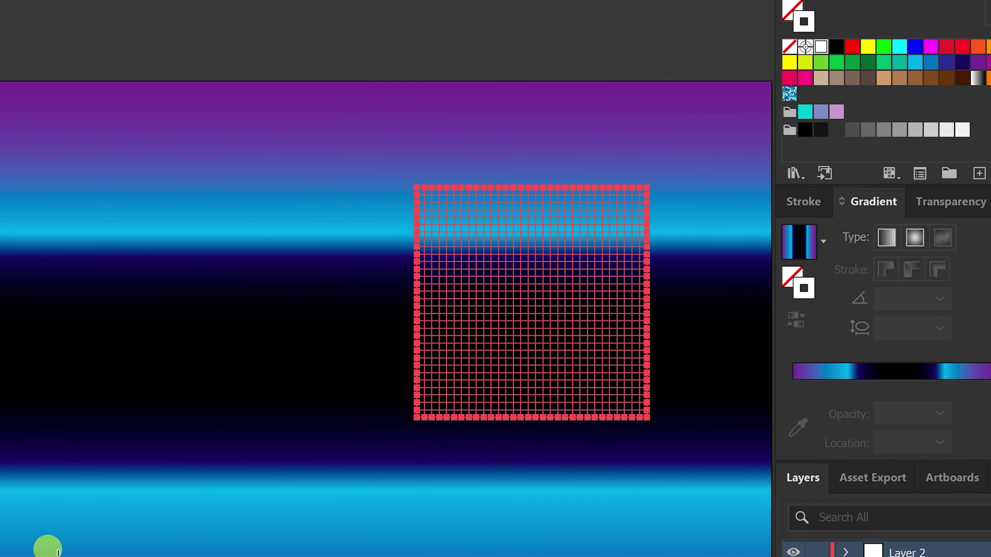
Step: Select the new grid and put the Free Transform tool into Perspective Distort mode
{"action": "left_click", "coordinate": [531, 278]}
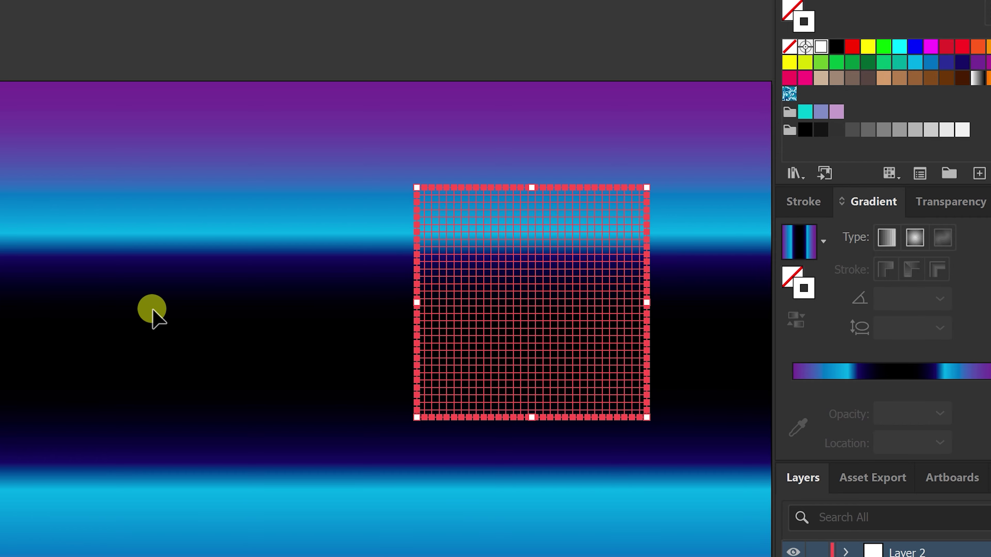
{"action": "left_click_drag", "start_coordinate": [495, 305], "coordinate": [210, 304]}
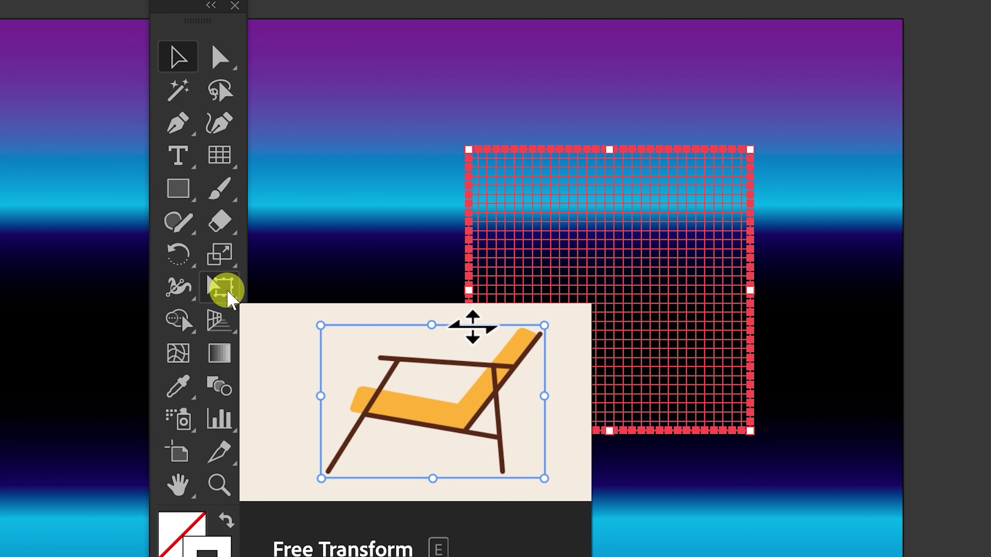
{"action": "left_click", "coordinate": [231, 298]}
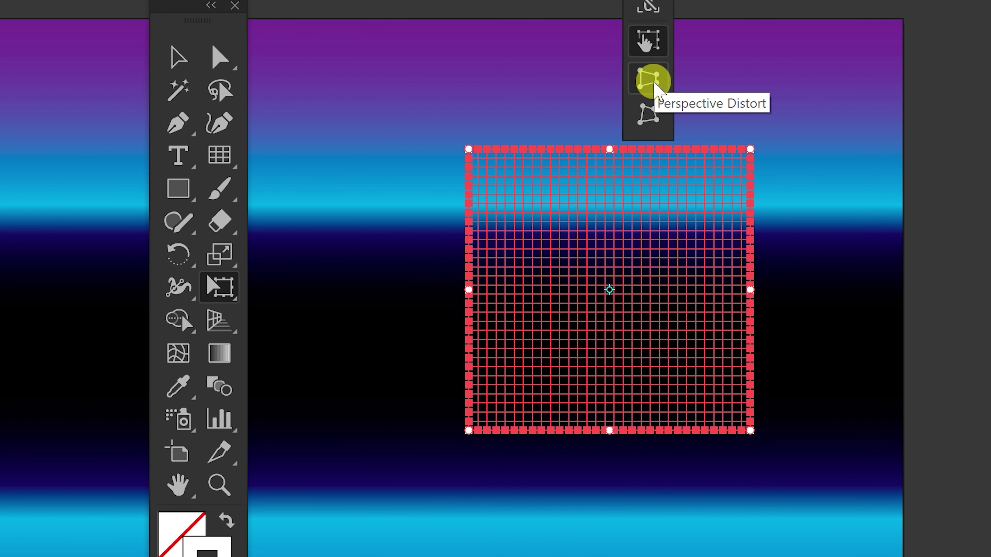
{"action": "left_click", "coordinate": [654, 85]}
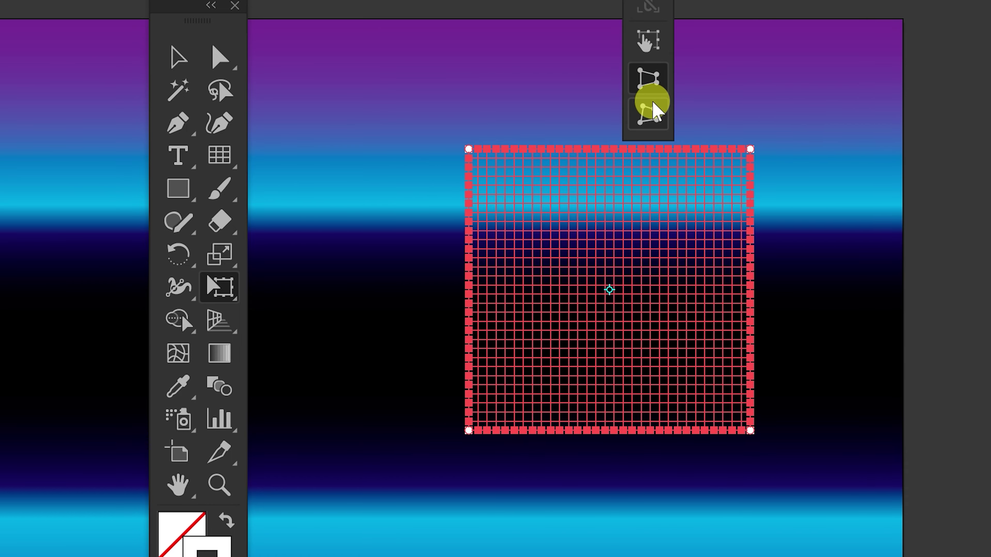
{"action": "key", "text": "ctrl+equal"}
Step: Drag the grid's near corners outward to widen it into a perspective floor
{"action": "scroll", "coordinate": [724, 303], "scroll_direction": "down", "scroll_amount": 3}
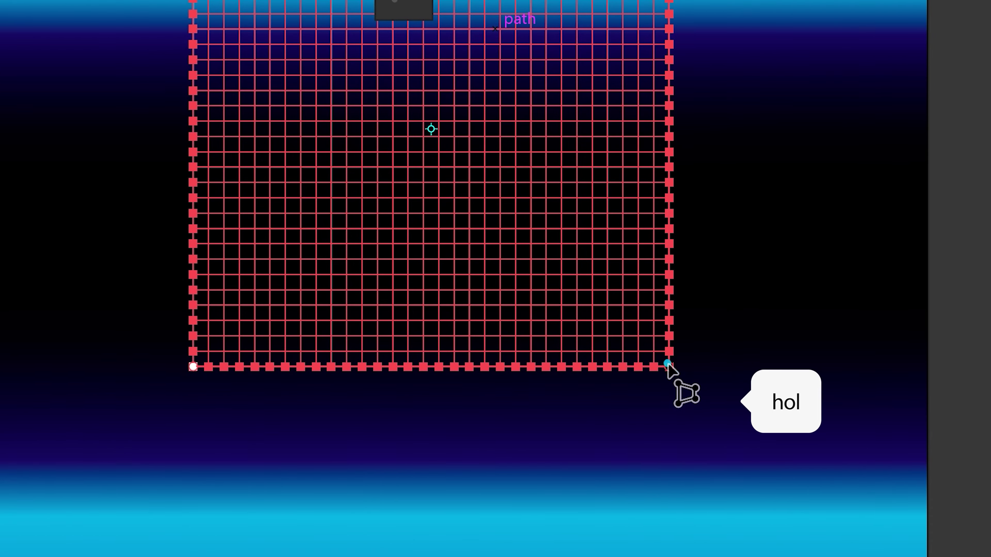
{"action": "left_click_drag", "start_coordinate": [669, 366], "coordinate": [955, 320]}
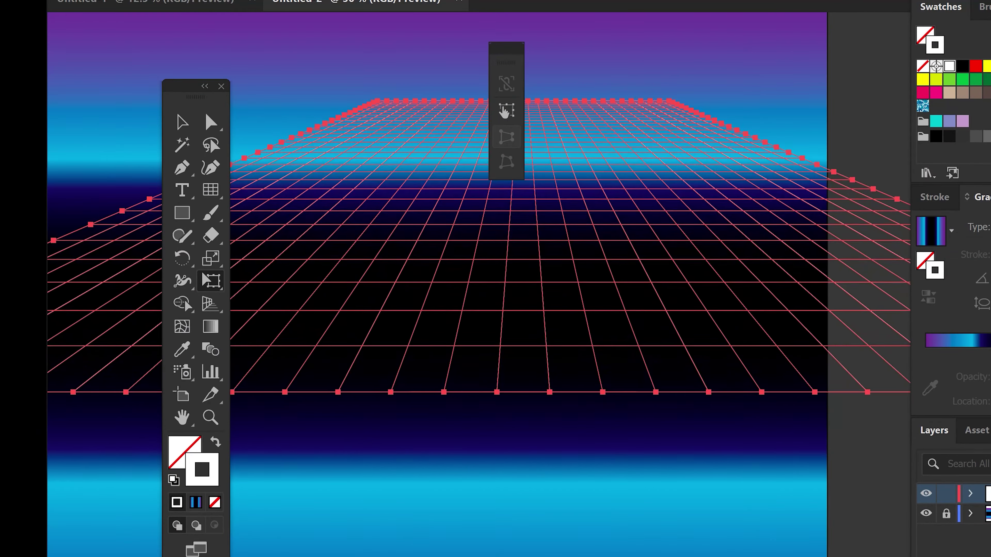
{"action": "left_click", "coordinate": [851, 231]}
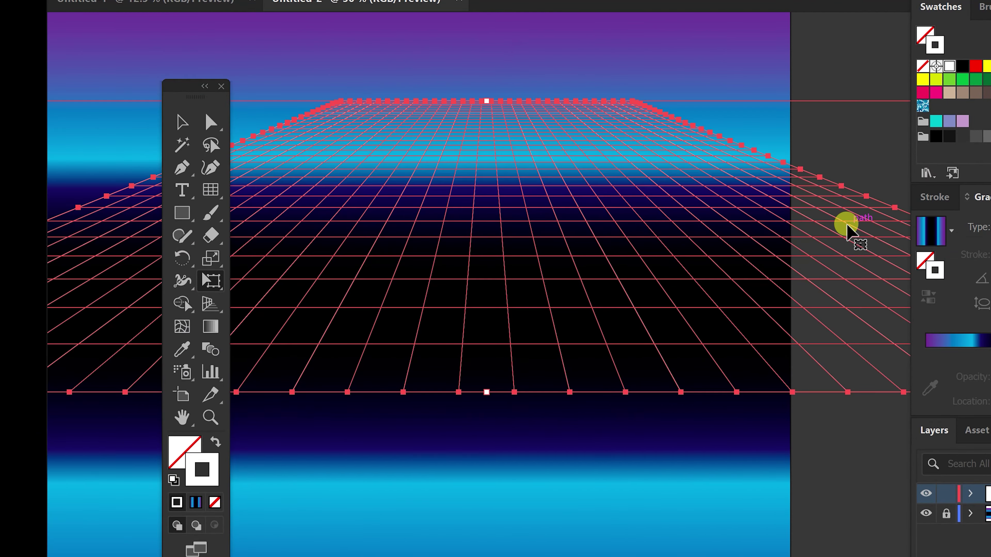
{"action": "key", "text": "ctrl+minus"}
{"action": "key", "text": "ctrl+minus"}
{"action": "left_click_drag", "start_coordinate": [705, 350], "coordinate": [651, 278]}
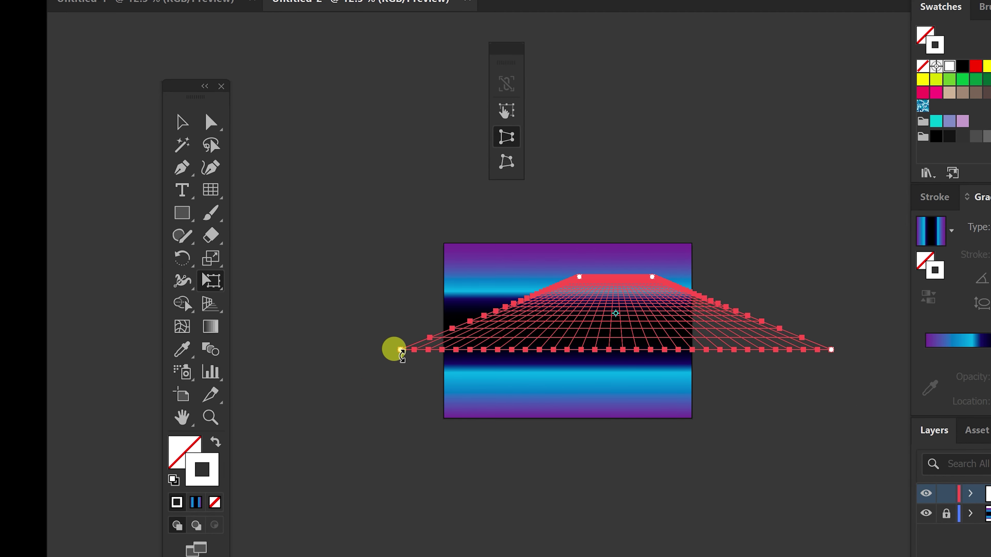
{"action": "mouse_move", "coordinate": [397, 350]}
{"action": "left_mouse_down"}
{"action": "mouse_move", "coordinate": [261, 345]}
{"action": "mouse_move", "coordinate": [328, 347]}
{"action": "left_mouse_up"}
{"action": "left_click_drag", "start_coordinate": [729, 391], "coordinate": [738, 336]}
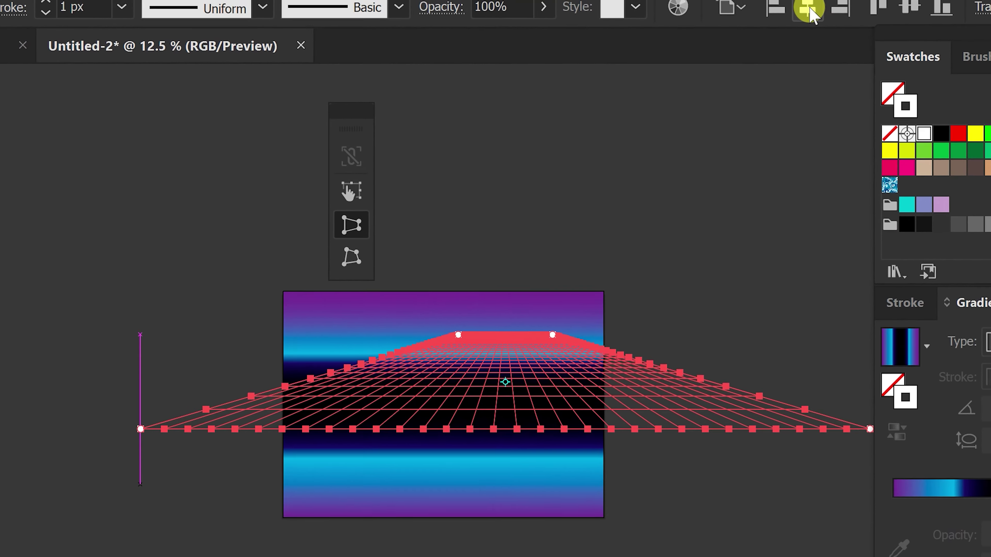
Step: Centre the floor grid horizontally on the artboard and move it lower
{"action": "left_click", "coordinate": [772, 33]}
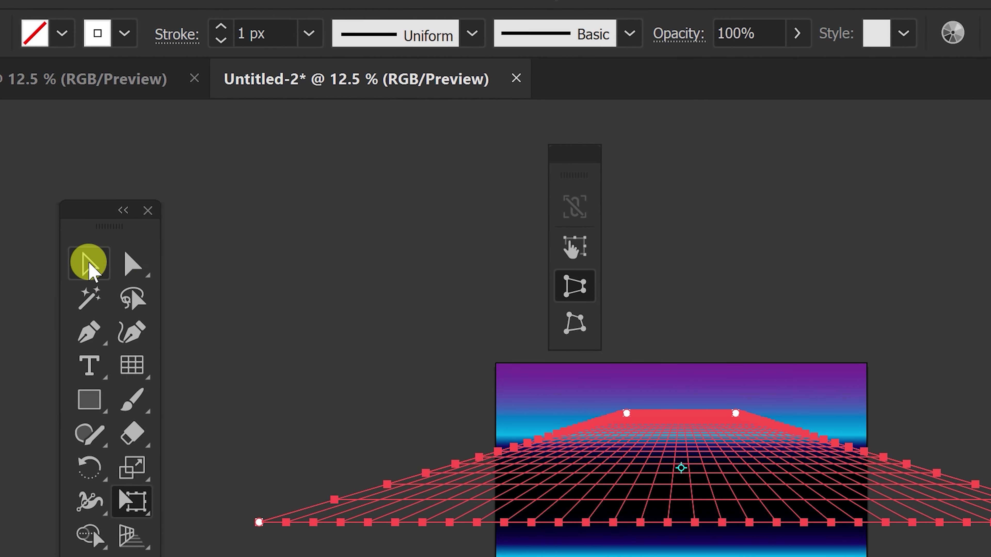
{"action": "left_click", "coordinate": [88, 263]}
{"action": "left_click_drag", "start_coordinate": [708, 482], "coordinate": [683, 511]}
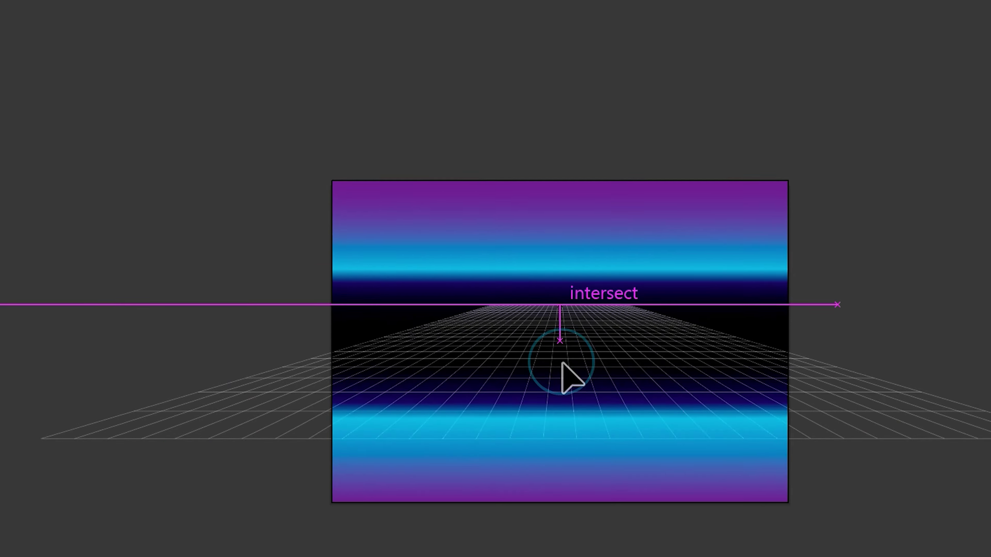
{"action": "left_click_drag", "start_coordinate": [561, 363], "coordinate": [485, 416]}
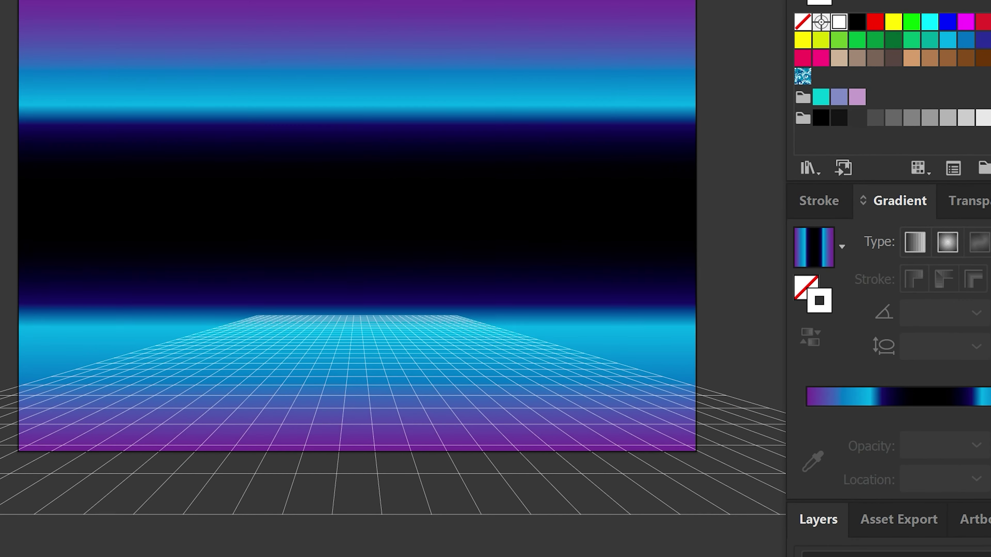
Step: Raise the perspective grid's stroke weight from 1 px to 3 px, then reselect it
{"action": "left_click", "coordinate": [338, 480]}
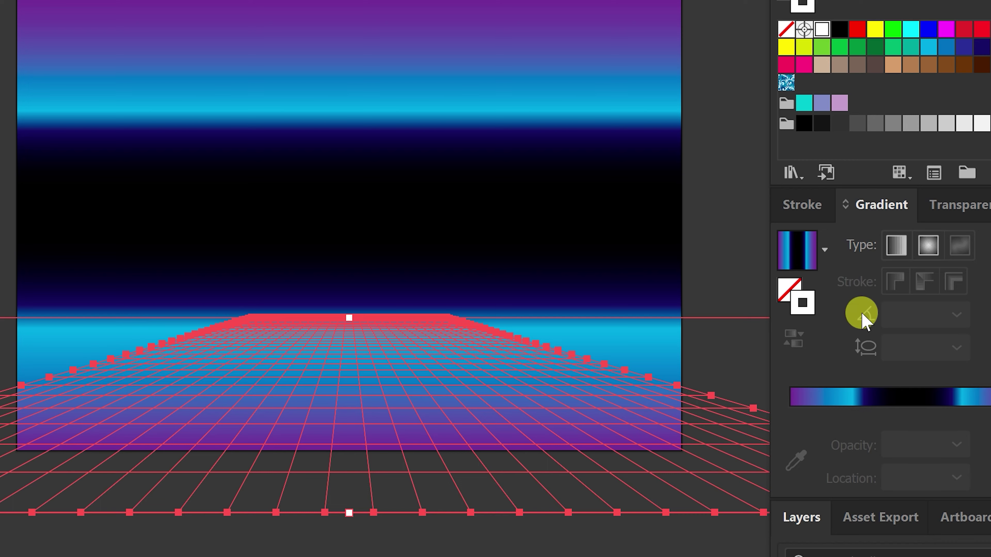
{"action": "left_click", "coordinate": [796, 204]}
{"action": "left_click", "coordinate": [831, 236]}
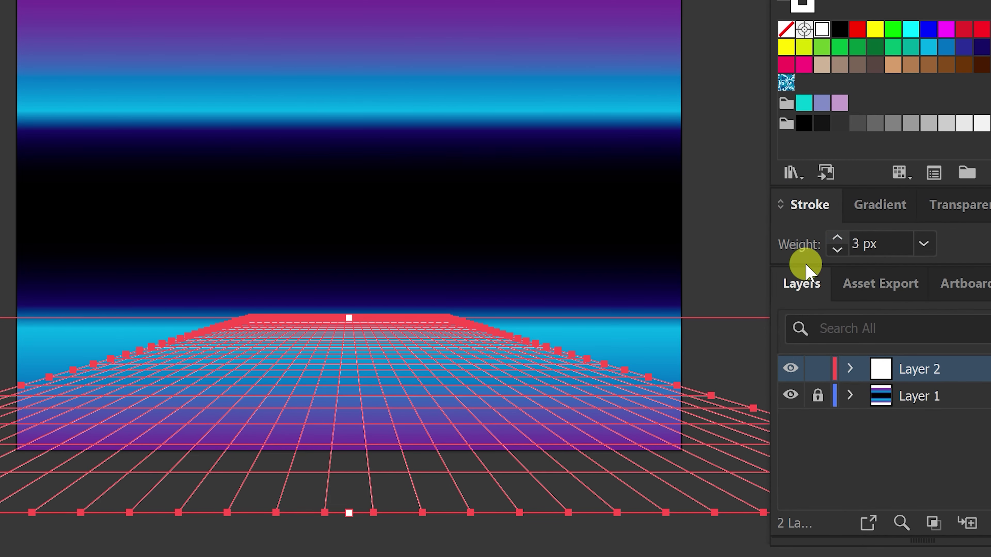
{"action": "key", "text": "ctrl+shift+a"}
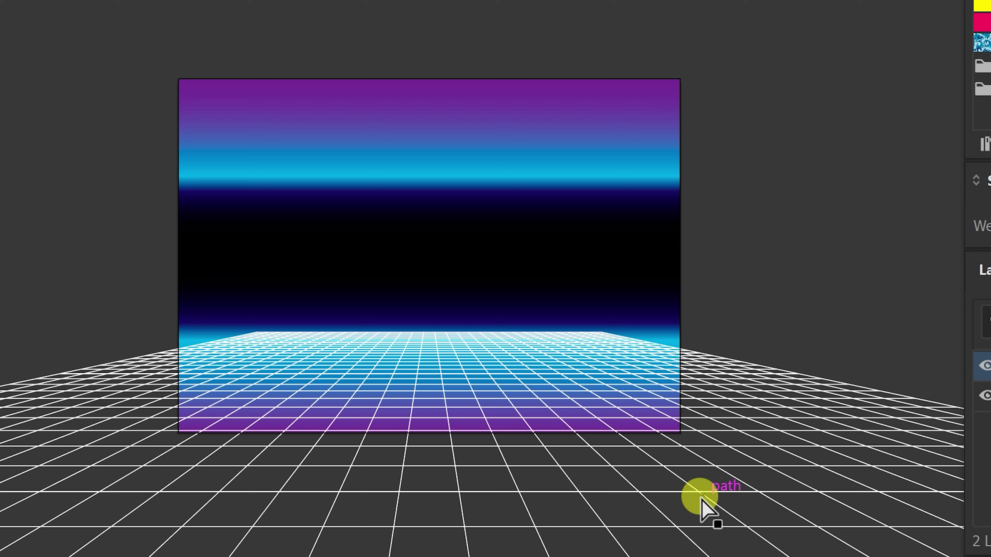
{"action": "key", "text": "ctrl+minus"}
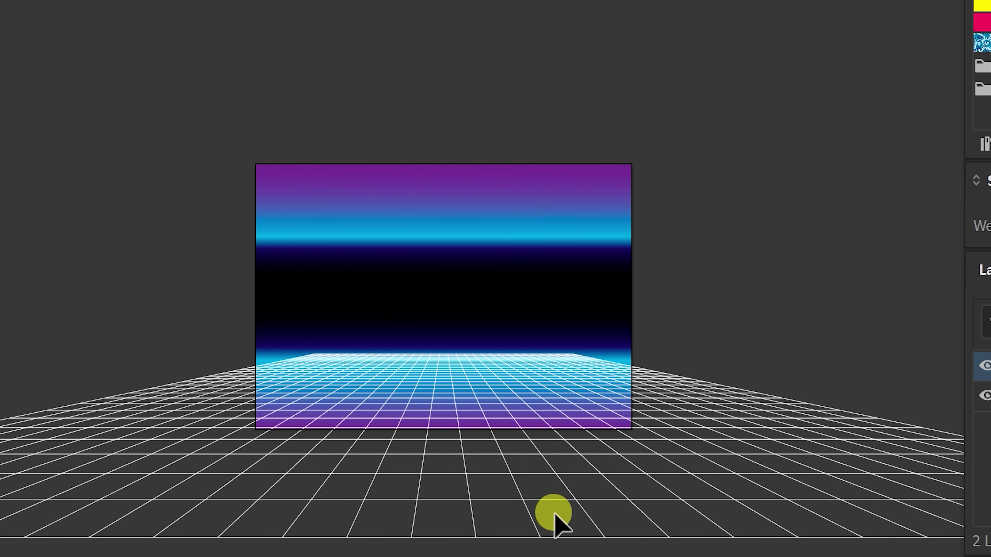
{"action": "left_click", "coordinate": [567, 513]}
Step: Stretch the grid's perspective so its far edge spans the full artboard width
{"action": "key", "text": "e"}
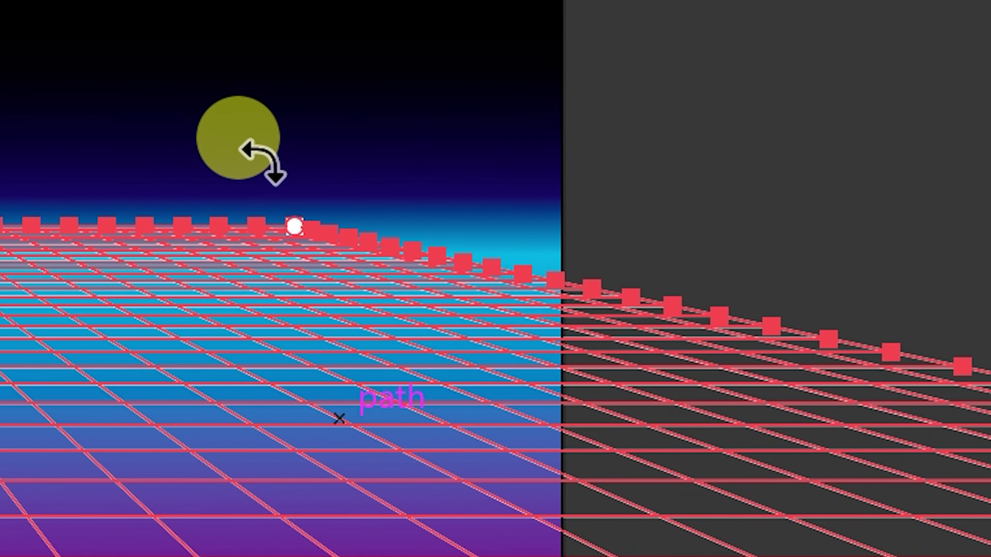
{"action": "mouse_move", "coordinate": [291, 224]}
{"action": "left_mouse_down"}
{"action": "mouse_move", "coordinate": [404, 214]}
{"action": "mouse_move", "coordinate": [820, 322]}
{"action": "mouse_move", "coordinate": [812, 329]}
{"action": "left_mouse_up"}
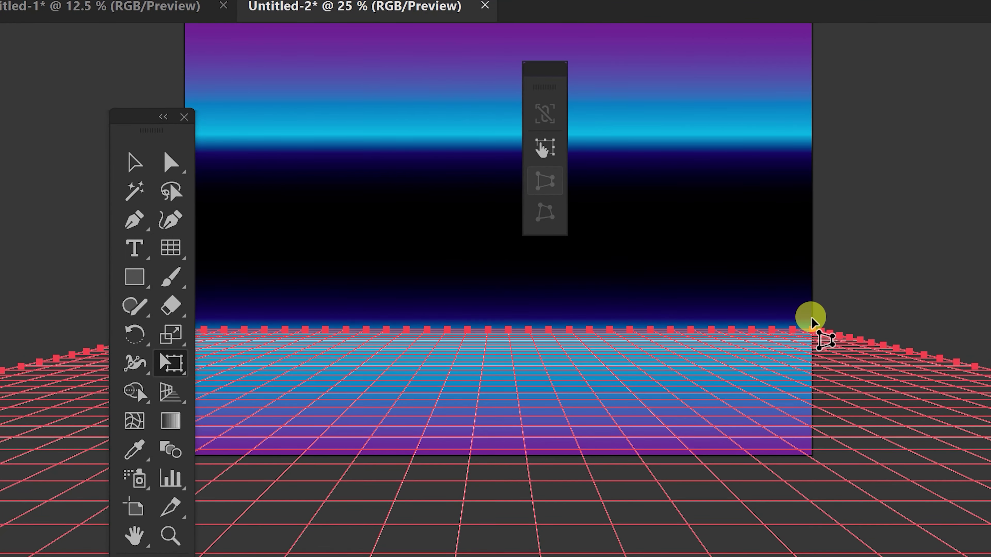
{"action": "left_click", "coordinate": [135, 164]}
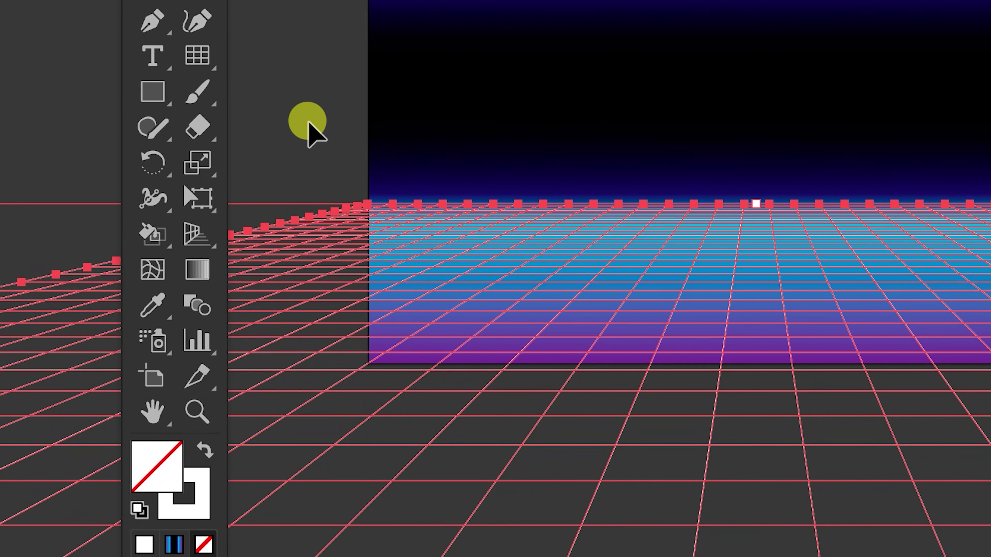
{"action": "left_click", "coordinate": [153, 234]}
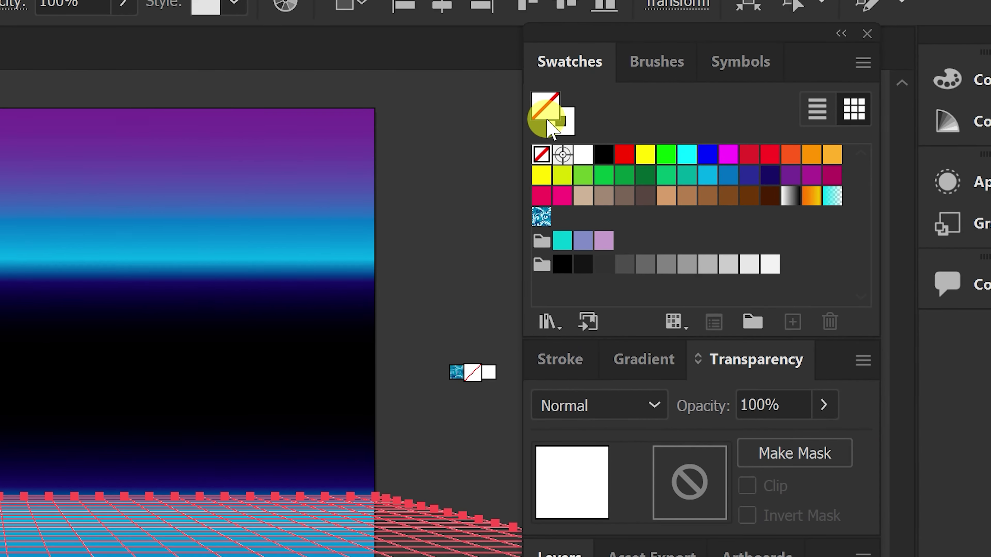
Step: Set the fill to White and paint the first few near grid cells white
{"action": "left_click", "coordinate": [580, 161]}
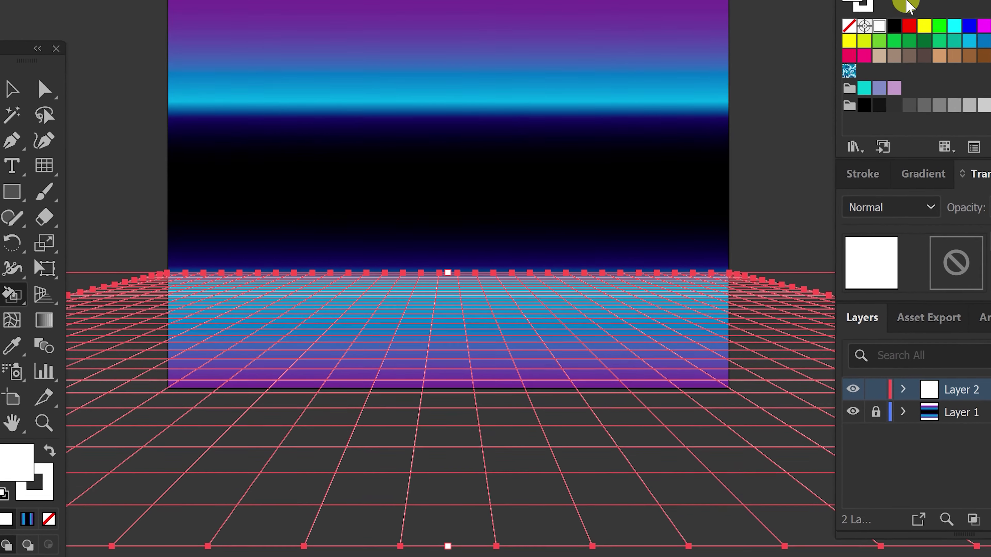
{"action": "key", "text": "k"}
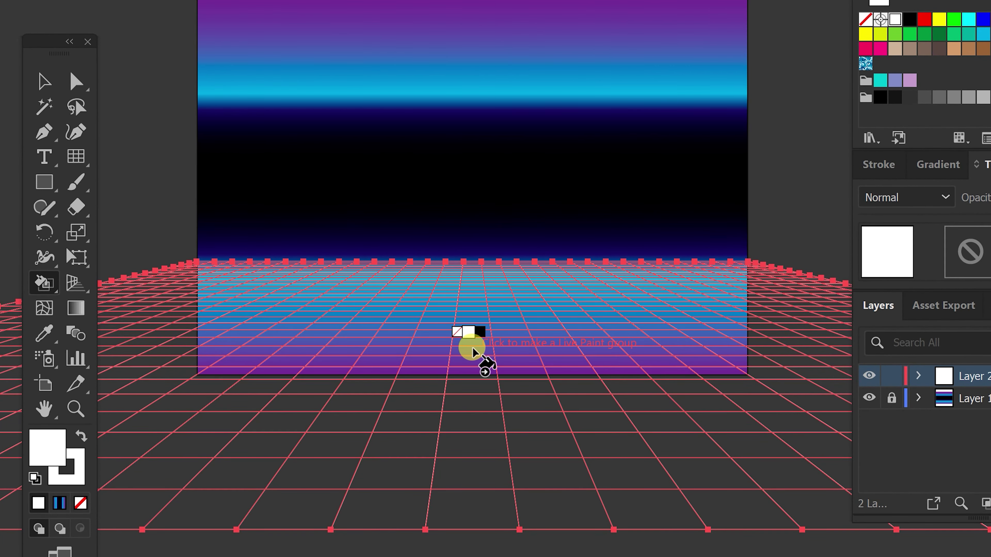
{"action": "scroll", "coordinate": [475, 347], "scroll_direction": "up", "scroll_amount": 2}
{"action": "left_click_drag", "start_coordinate": [520, 292], "coordinate": [505, 366]}
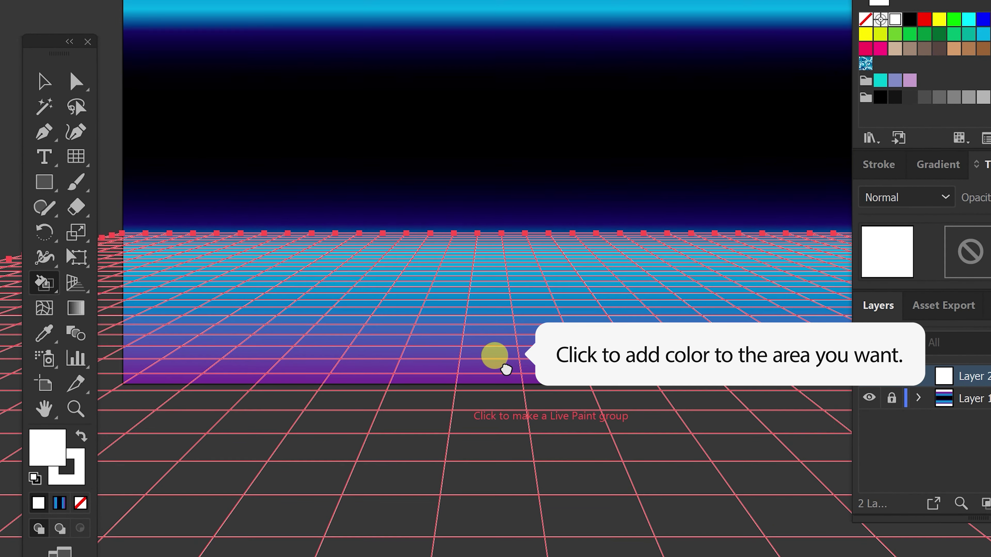
{"action": "left_click", "coordinate": [484, 330]}
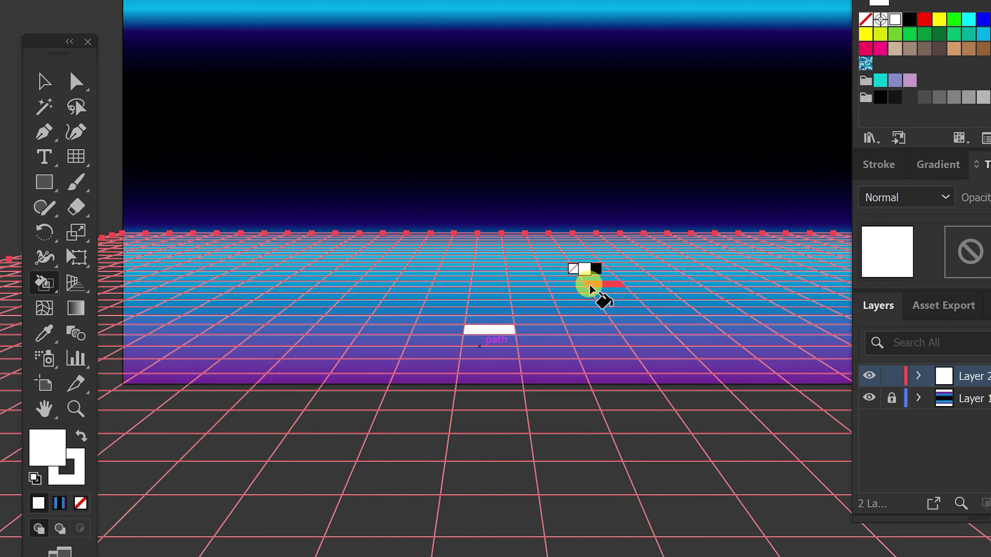
{"action": "left_click", "coordinate": [740, 339]}
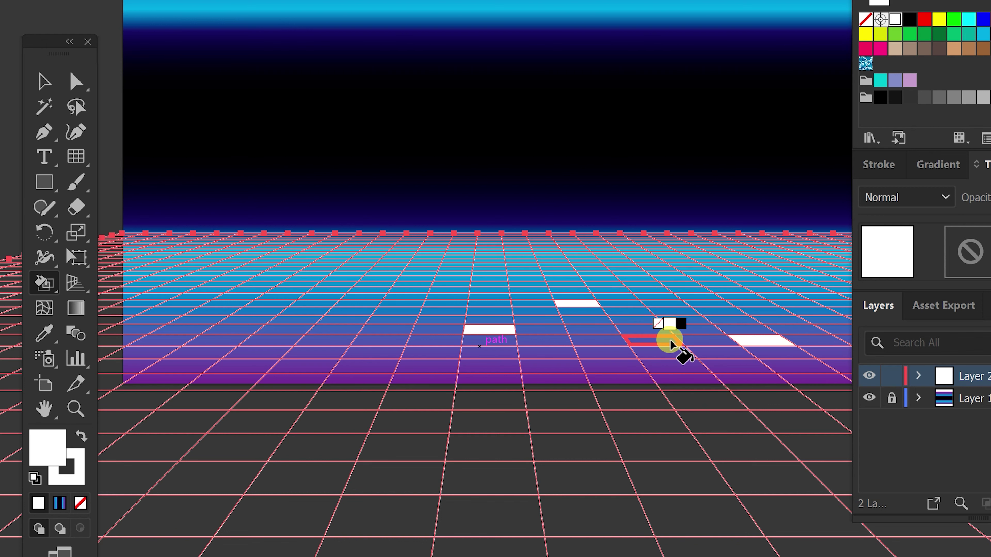
{"action": "left_click", "coordinate": [637, 349]}
{"action": "left_click_drag", "start_coordinate": [427, 339], "coordinate": [478, 345]}
Step: Paint more scattered grid cells white, including several toward the left side
{"action": "left_click", "coordinate": [507, 270]}
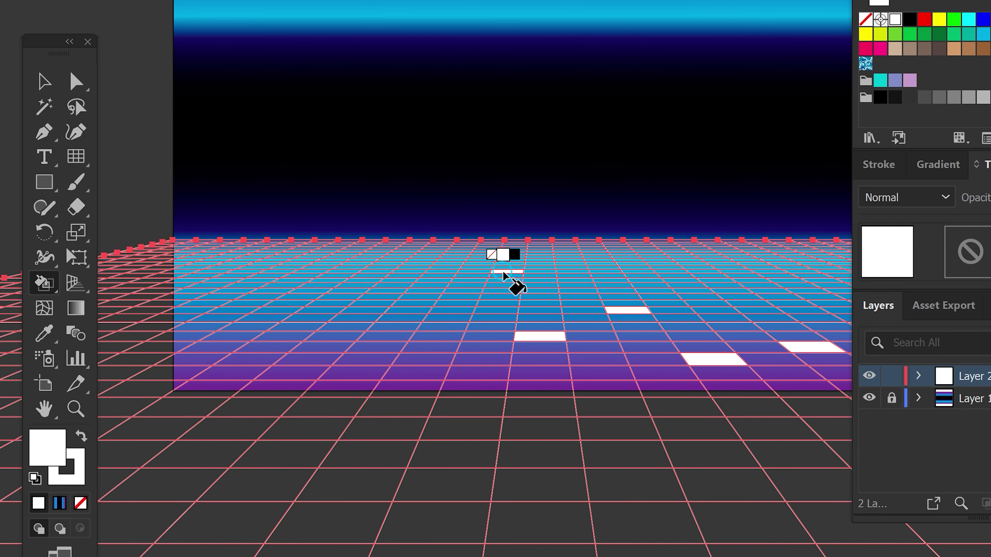
{"action": "left_click", "coordinate": [409, 271]}
{"action": "left_click", "coordinate": [440, 305]}
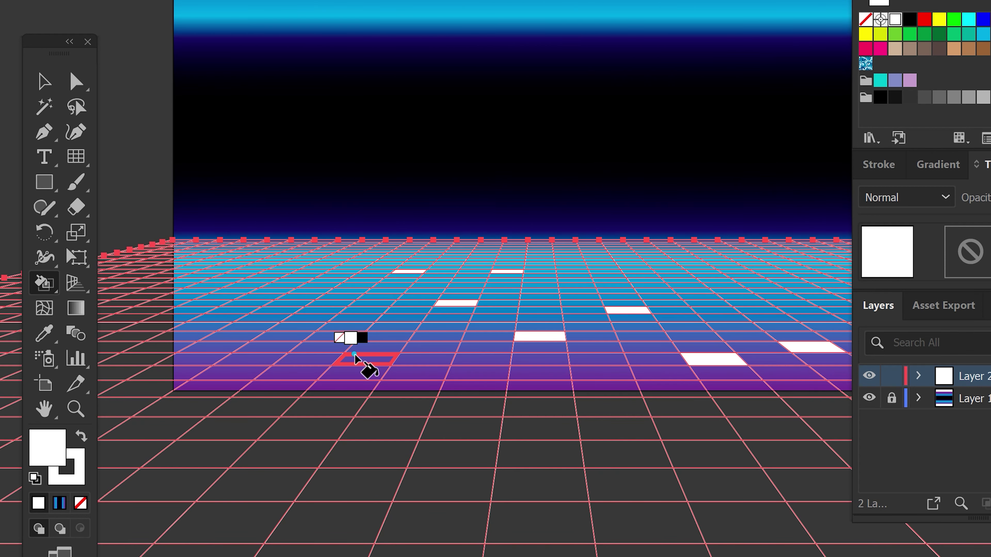
{"action": "left_click", "coordinate": [365, 357]}
{"action": "left_click", "coordinate": [286, 326]}
{"action": "left_click", "coordinate": [257, 280]}
{"action": "left_click", "coordinate": [222, 257]}
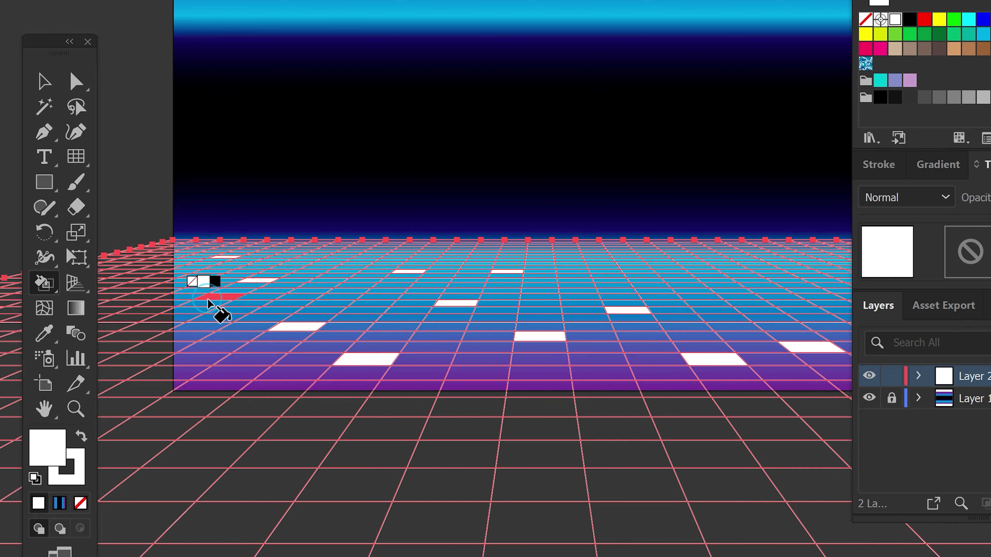
{"action": "left_click", "coordinate": [201, 326]}
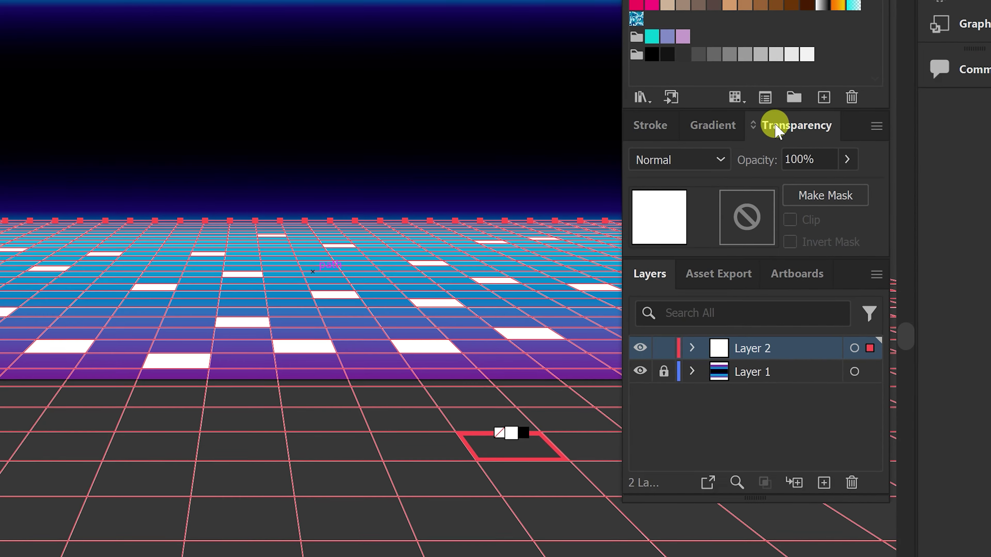
Step: Set the painted grid's blending mode to Overlay and expand it into paths
{"action": "left_click", "coordinate": [699, 168]}
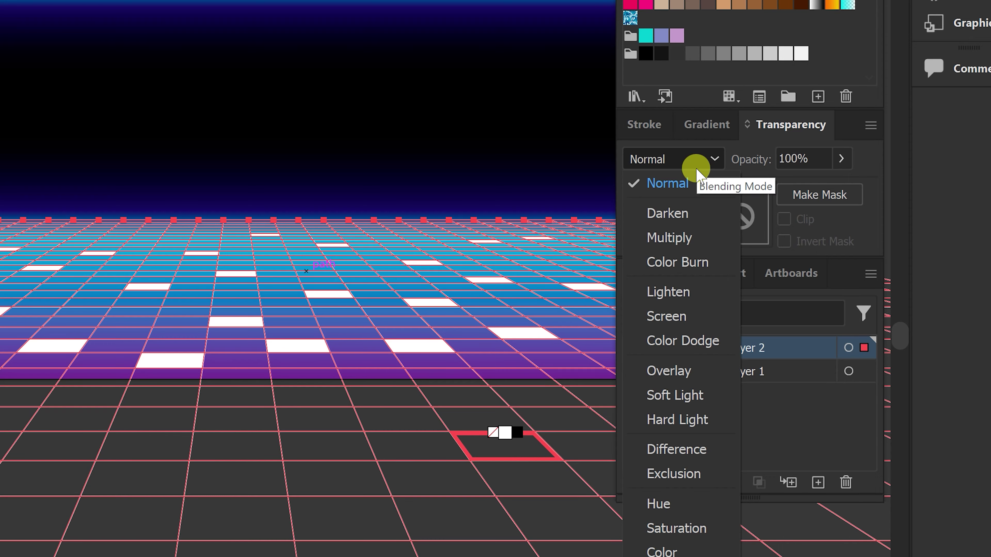
{"action": "left_click", "coordinate": [669, 371]}
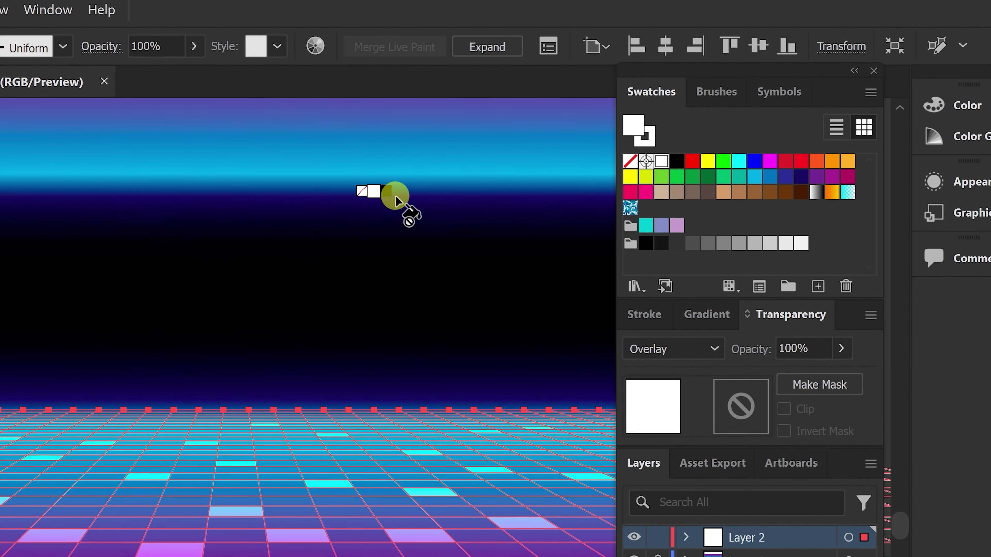
{"action": "left_click", "coordinate": [476, 55]}
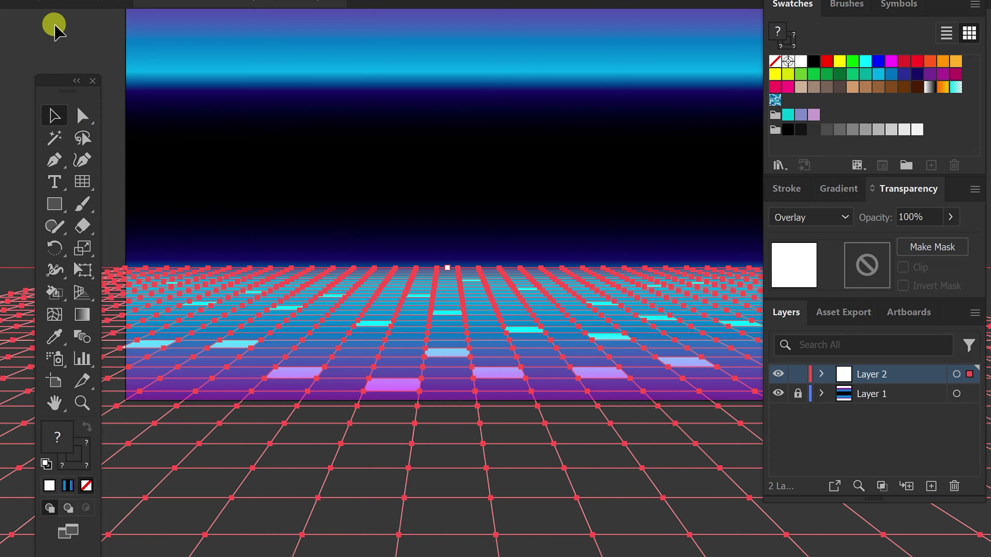
Step: Zoom out to the whole artboard and select the perspective floor grid
{"action": "left_click", "coordinate": [74, 41]}
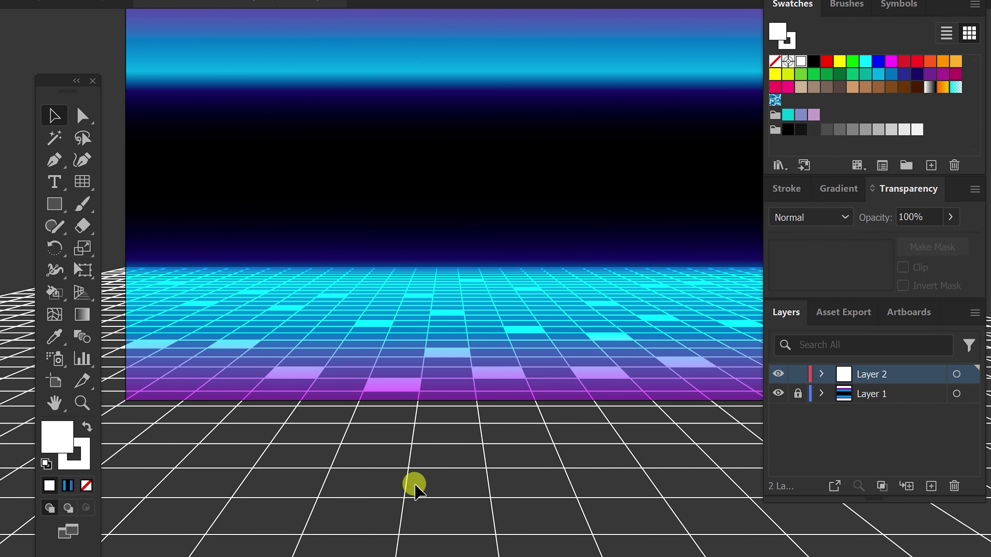
{"action": "key", "text": "ctrl+minus"}
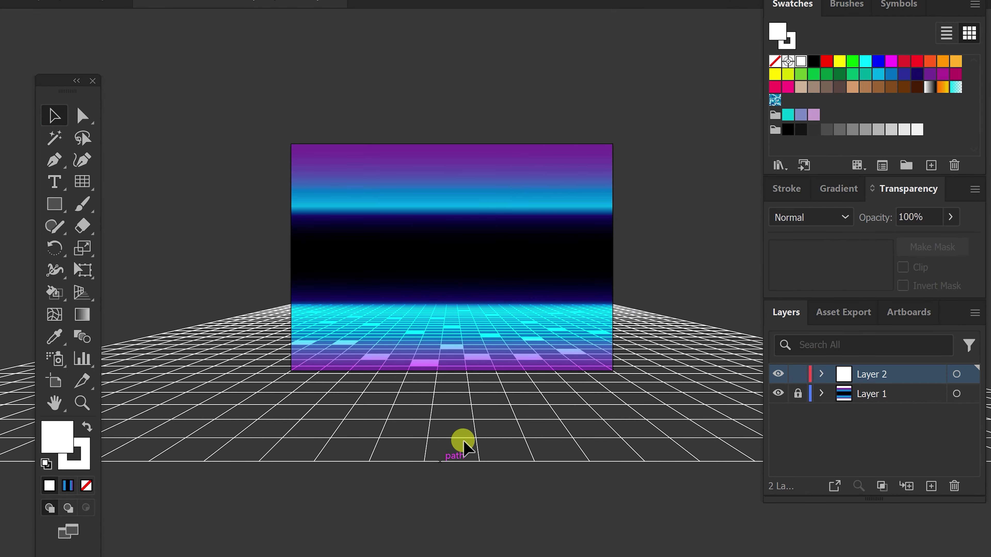
{"action": "scroll", "coordinate": [460, 436], "scroll_direction": "up", "scroll_amount": 1}
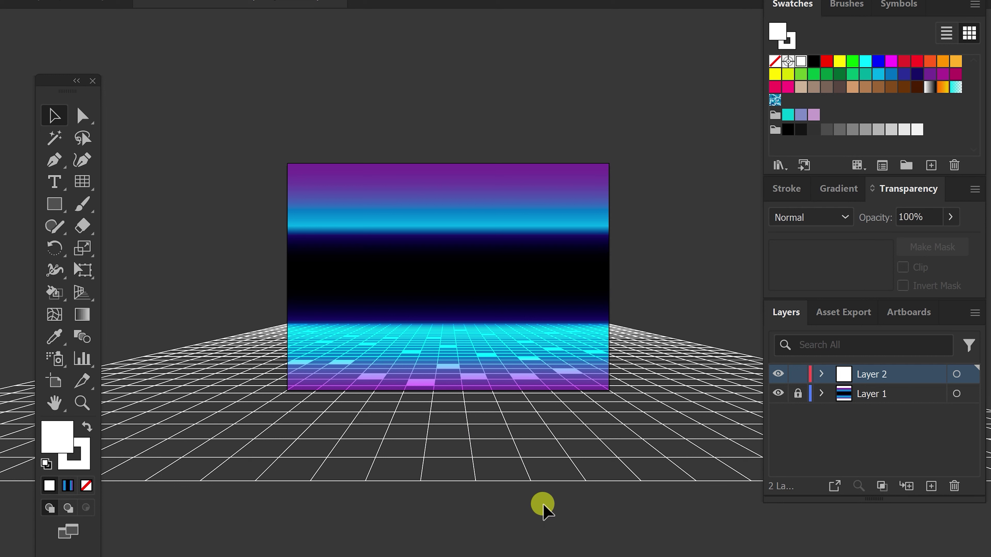
{"action": "left_click", "coordinate": [519, 457]}
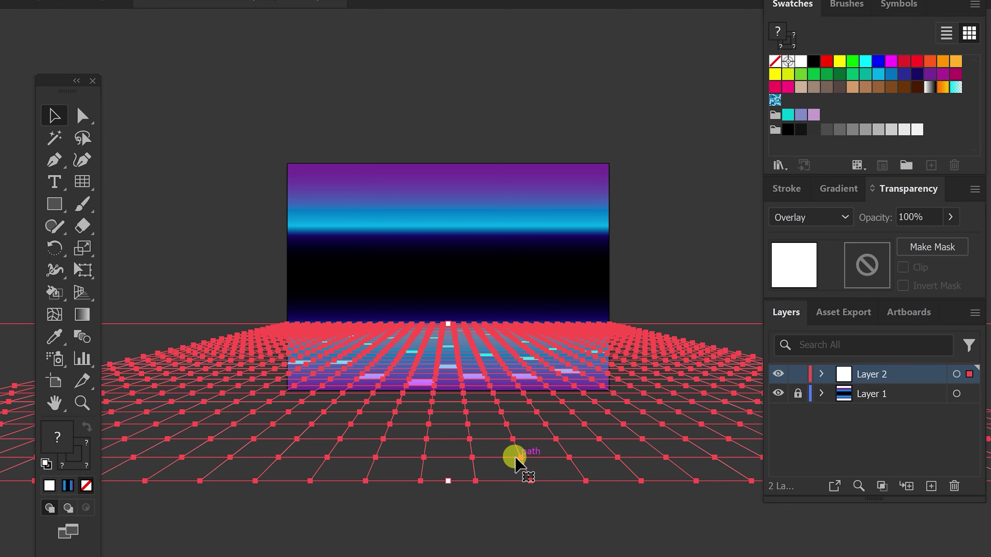
Step: Reflect the grid across the horizontal axis as a copy
{"action": "right_click", "coordinate": [519, 458]}
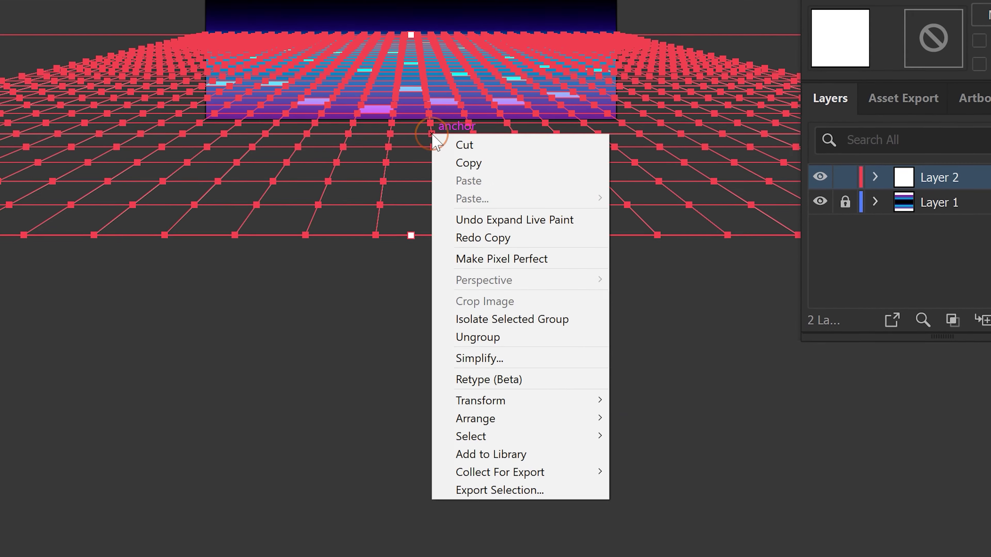
{"action": "mouse_move", "coordinate": [477, 389]}
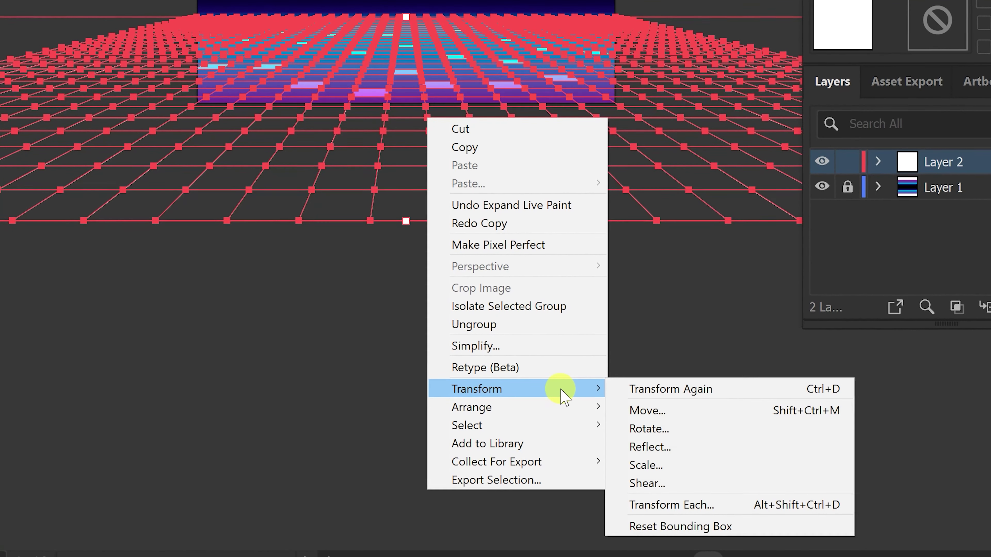
{"action": "left_click", "coordinate": [721, 447]}
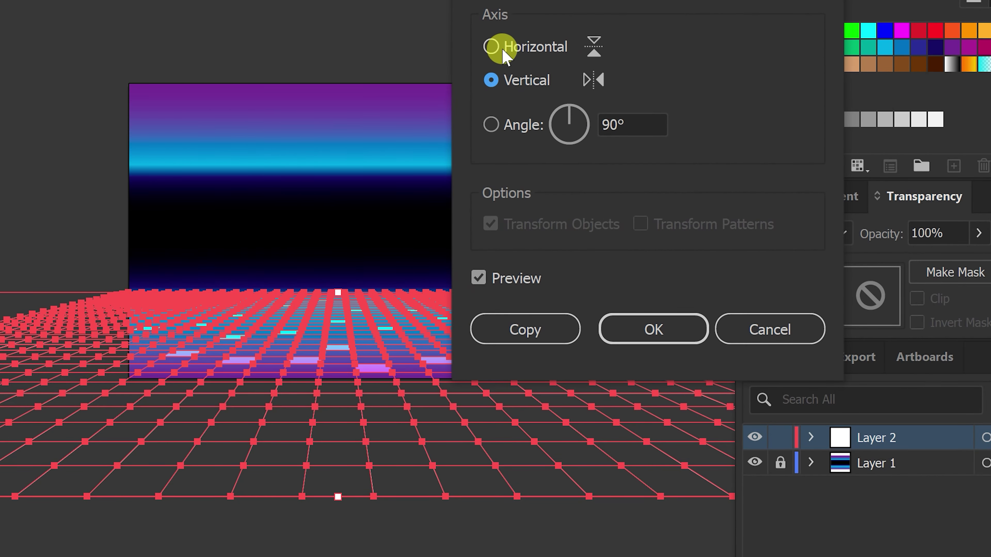
{"action": "left_click", "coordinate": [509, 44]}
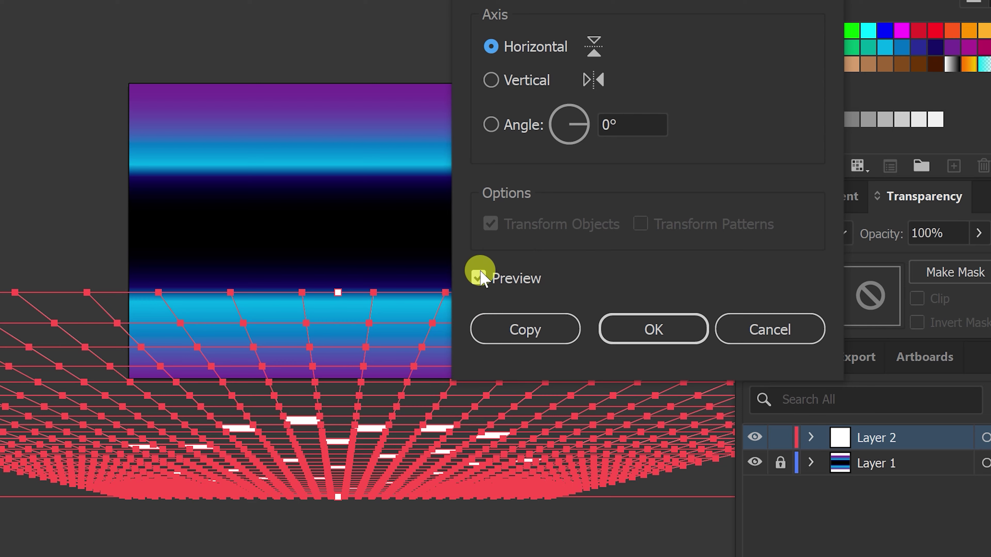
{"action": "left_click", "coordinate": [516, 332]}
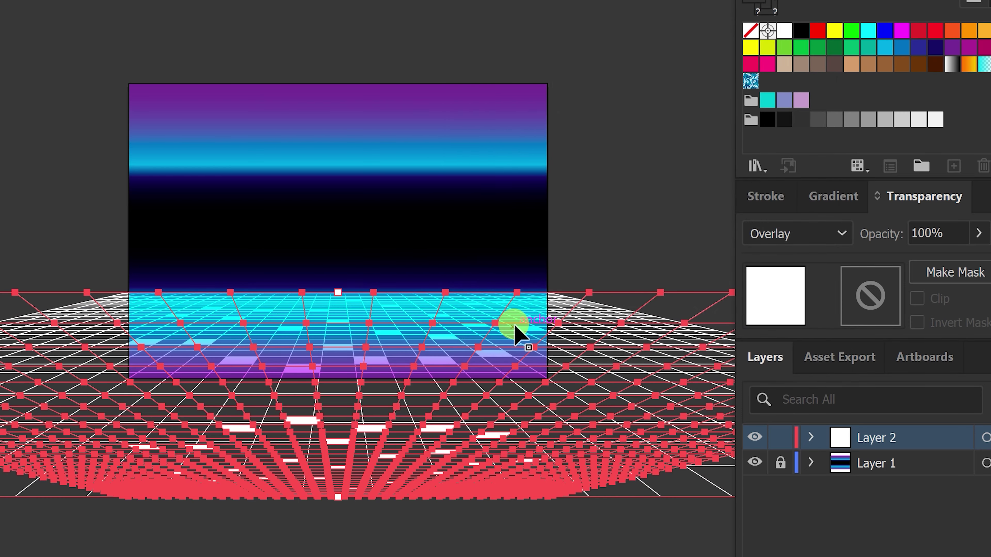
Step: Move the mirrored grid copy up to the top of the artboard
{"action": "left_click_drag", "start_coordinate": [486, 420], "coordinate": [454, 498]}
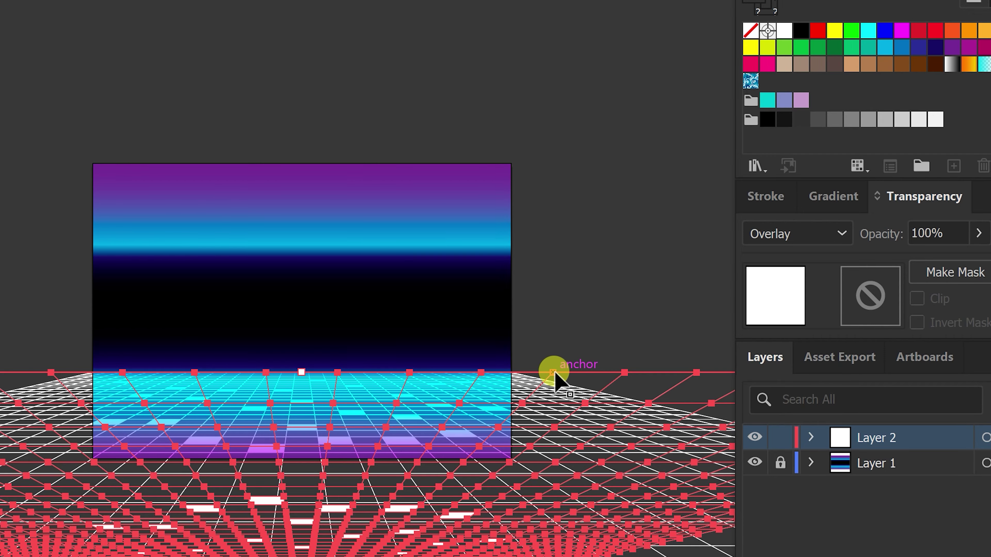
{"action": "mouse_move", "coordinate": [554, 372]}
{"action": "left_mouse_down"}
{"action": "mouse_move", "coordinate": [525, 34]}
{"action": "mouse_move", "coordinate": [509, 49]}
{"action": "left_mouse_up"}
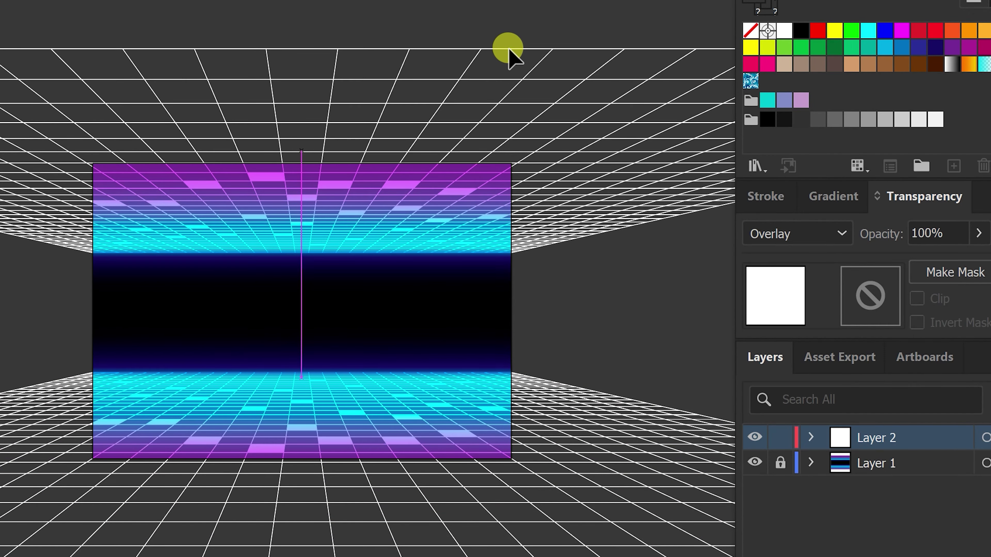
{"action": "left_click_drag", "start_coordinate": [508, 49], "coordinate": [508, 49]}
Step: Select both the floor and ceiling grids and group them
{"action": "scroll", "coordinate": [546, 551], "scroll_direction": "right", "scroll_amount": 3}
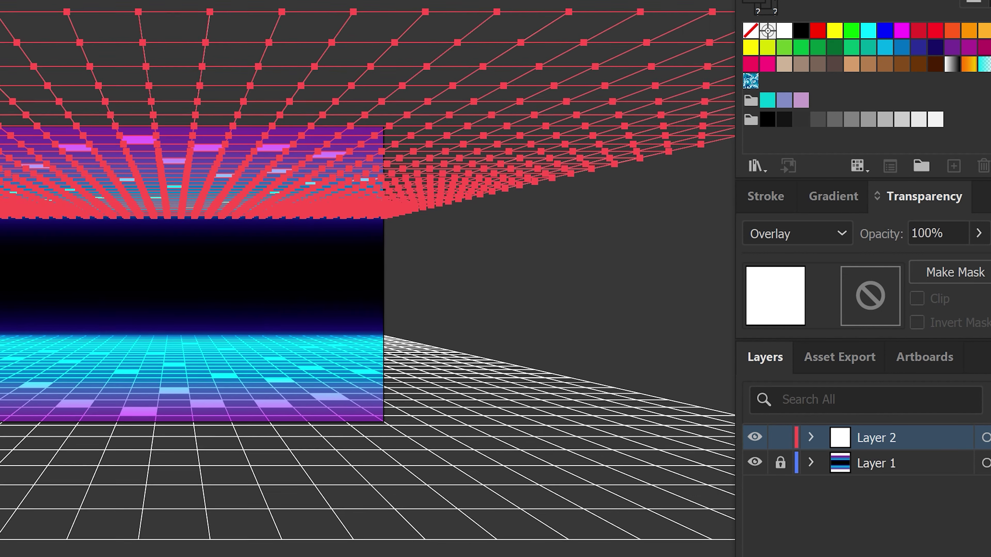
{"action": "scroll", "coordinate": [546, 550], "scroll_direction": "right", "scroll_amount": 5}
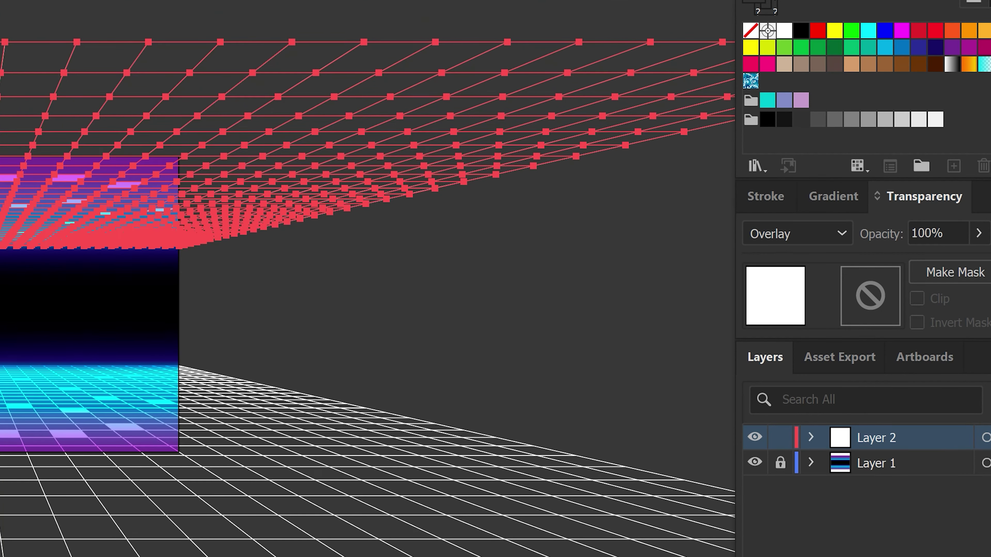
{"action": "left_click", "coordinate": [305, 439], "text": "shift"}
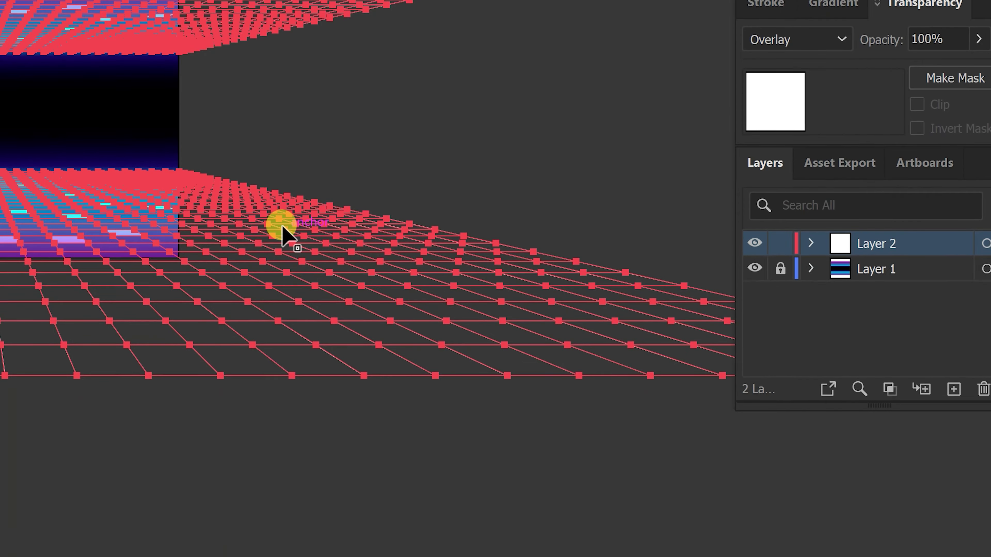
{"action": "right_click", "coordinate": [282, 203]}
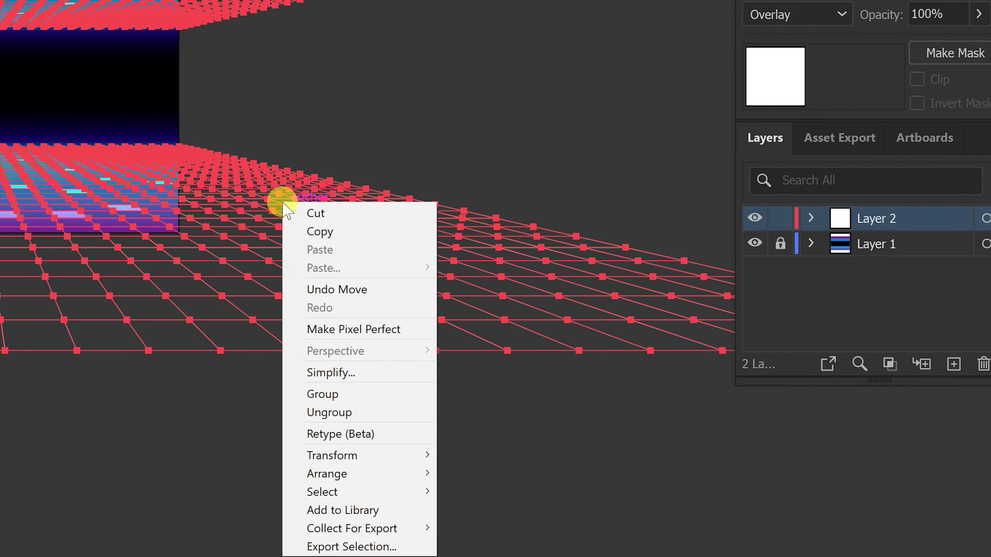
{"action": "left_click", "coordinate": [335, 394]}
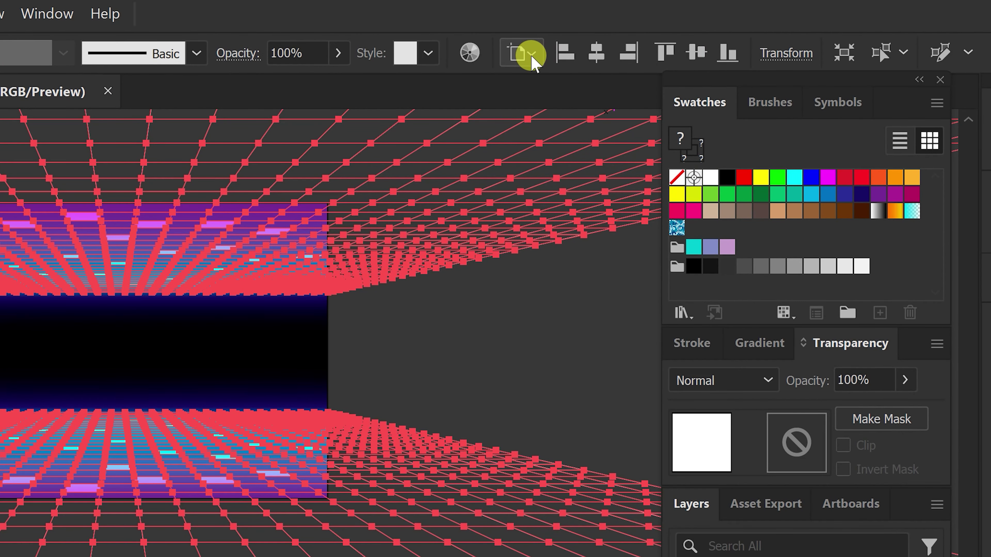
Step: Align the grid group to the artboard's vertical centre, then deselect
{"action": "left_click", "coordinate": [531, 55]}
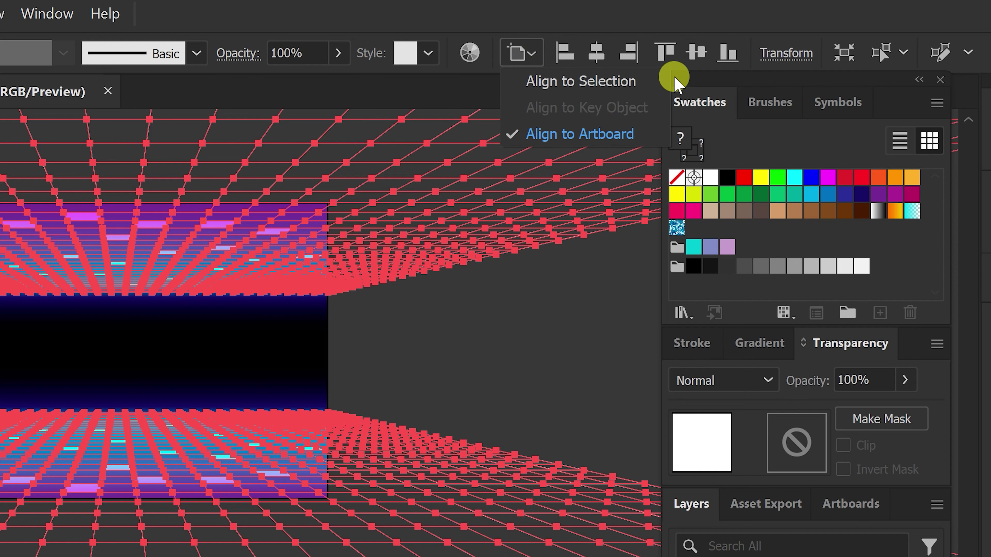
{"action": "left_click", "coordinate": [692, 59]}
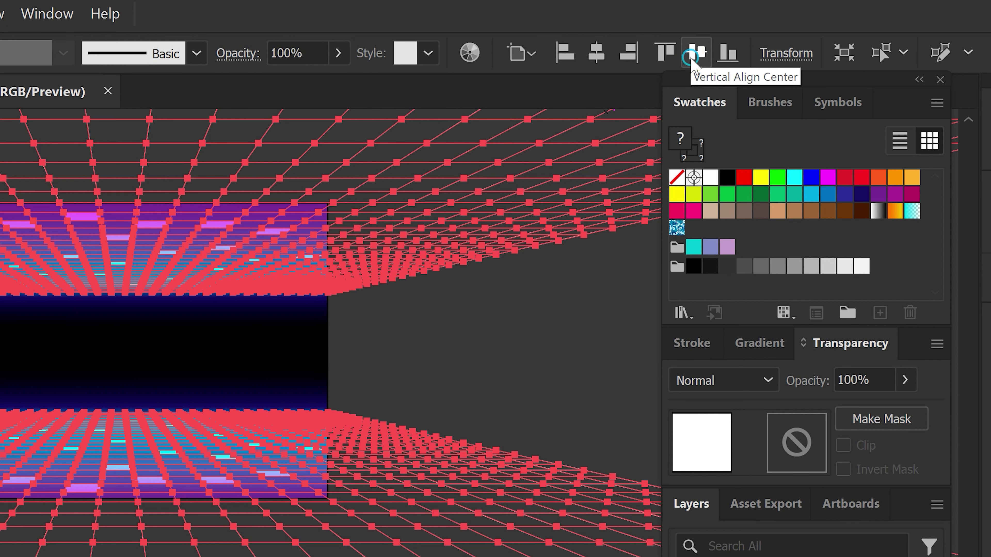
{"action": "left_click", "coordinate": [690, 55]}
{"action": "left_click", "coordinate": [140, 514]}
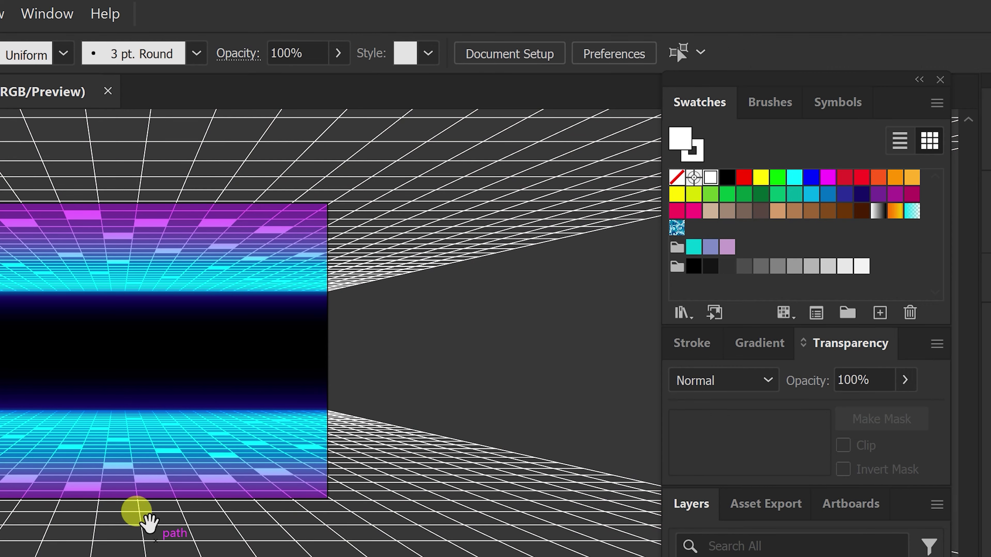
{"action": "scroll", "coordinate": [234, 351], "scroll_direction": "up", "scroll_amount": 3}
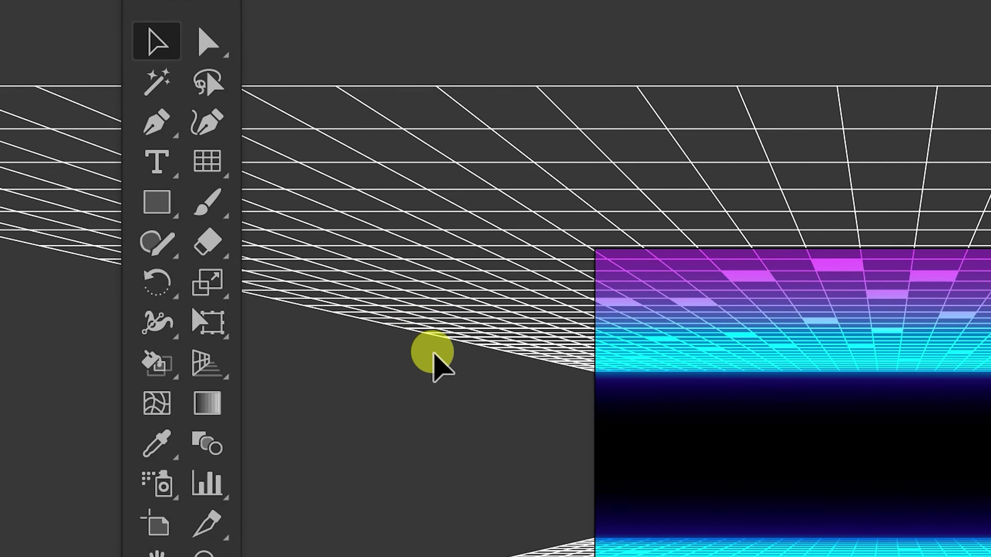
Step: Draw an artboard-sized rectangle and make it a clipping mask over all the artwork
{"action": "left_click", "coordinate": [157, 201]}
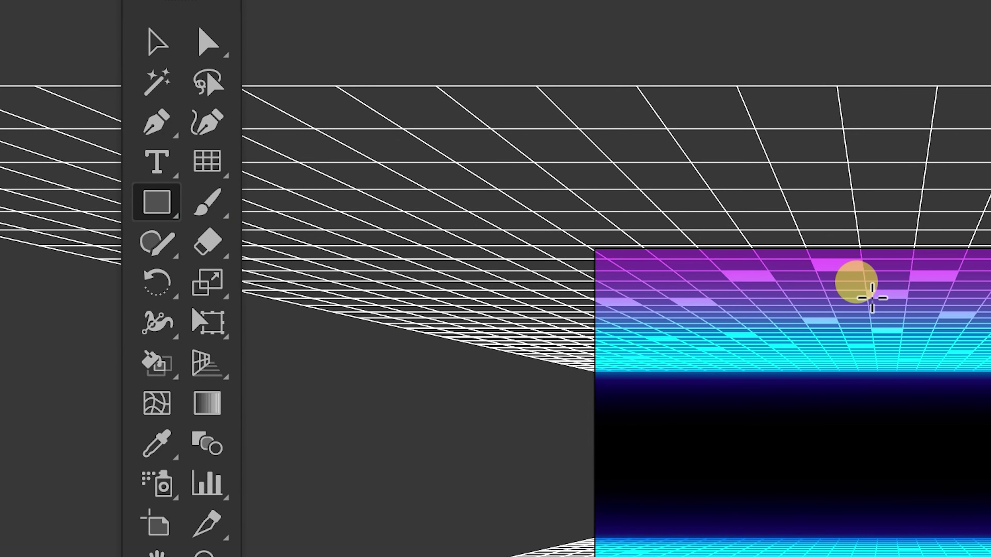
{"action": "key", "text": "ctrl+plus"}
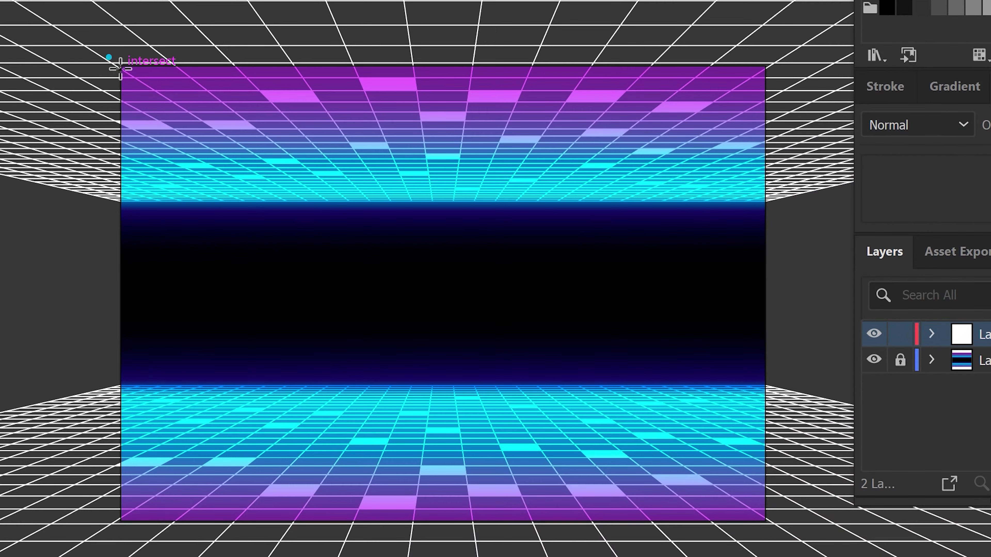
{"action": "left_click_drag", "start_coordinate": [452, 147], "coordinate": [765, 520]}
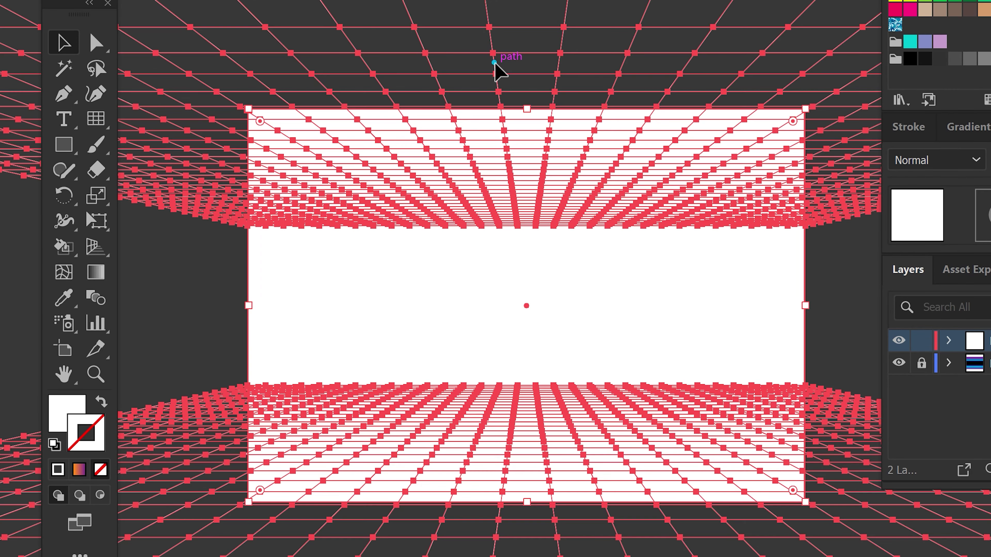
{"action": "left_click", "coordinate": [494, 62], "text": "shift"}
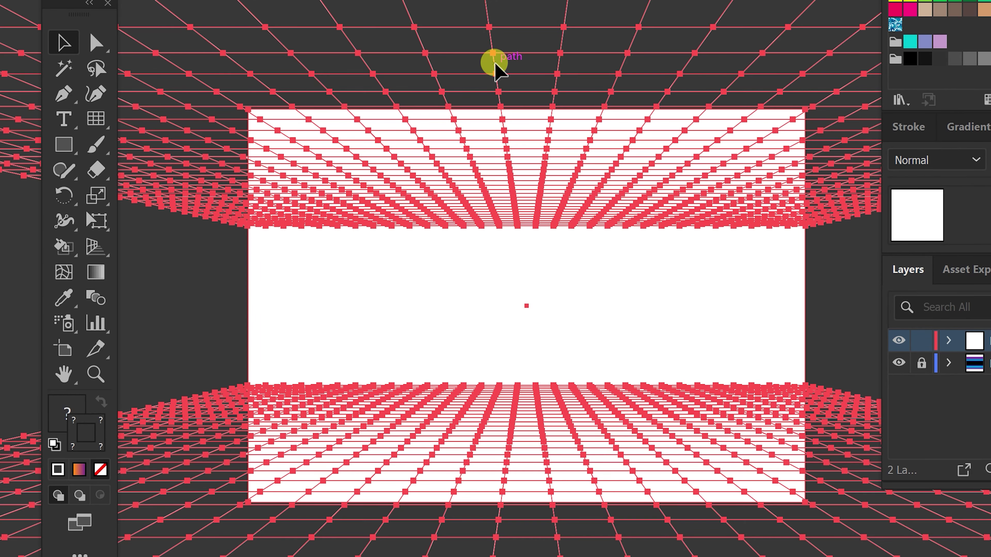
{"action": "right_click", "coordinate": [632, 186]}
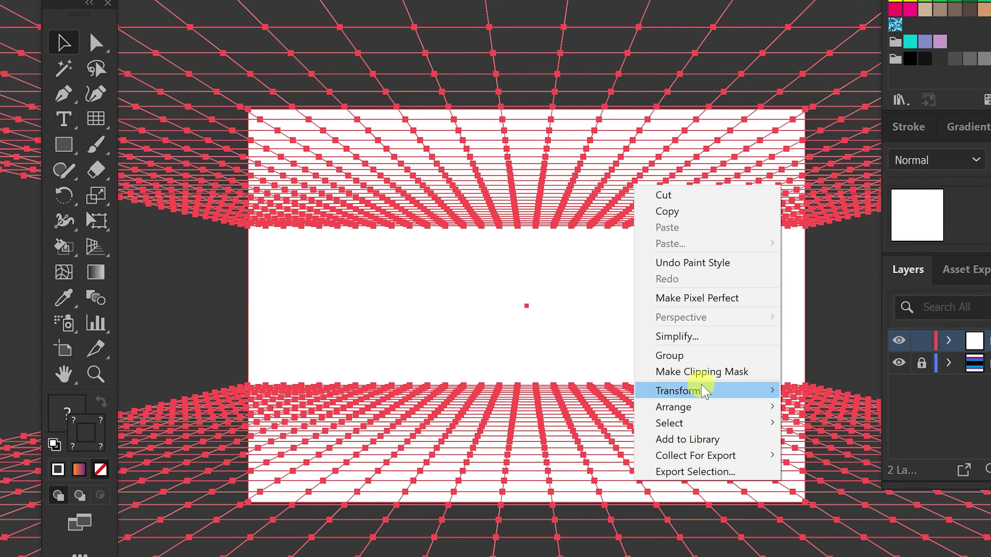
{"action": "left_click", "coordinate": [698, 374]}
{"action": "left_click", "coordinate": [826, 230]}
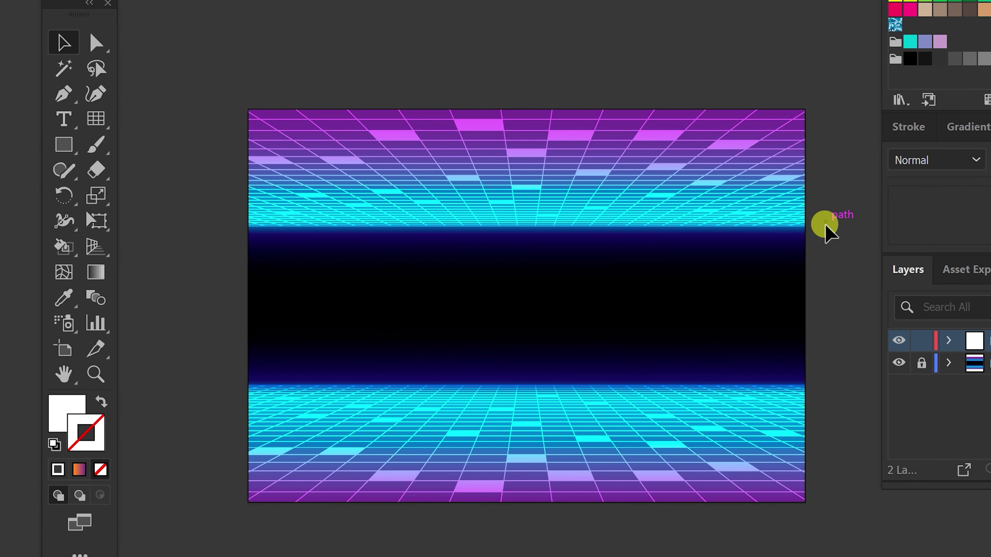
{"action": "key", "text": "ctrl+plus"}
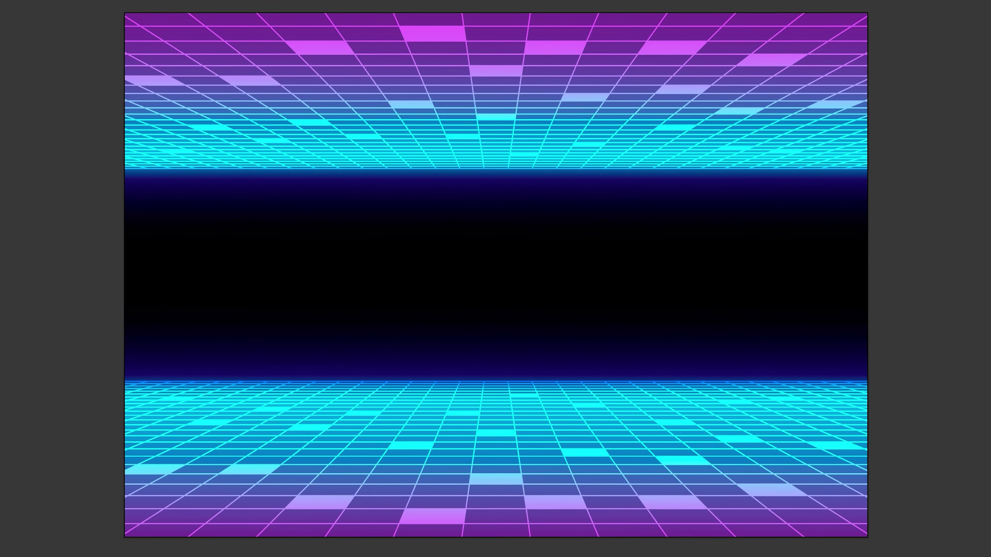